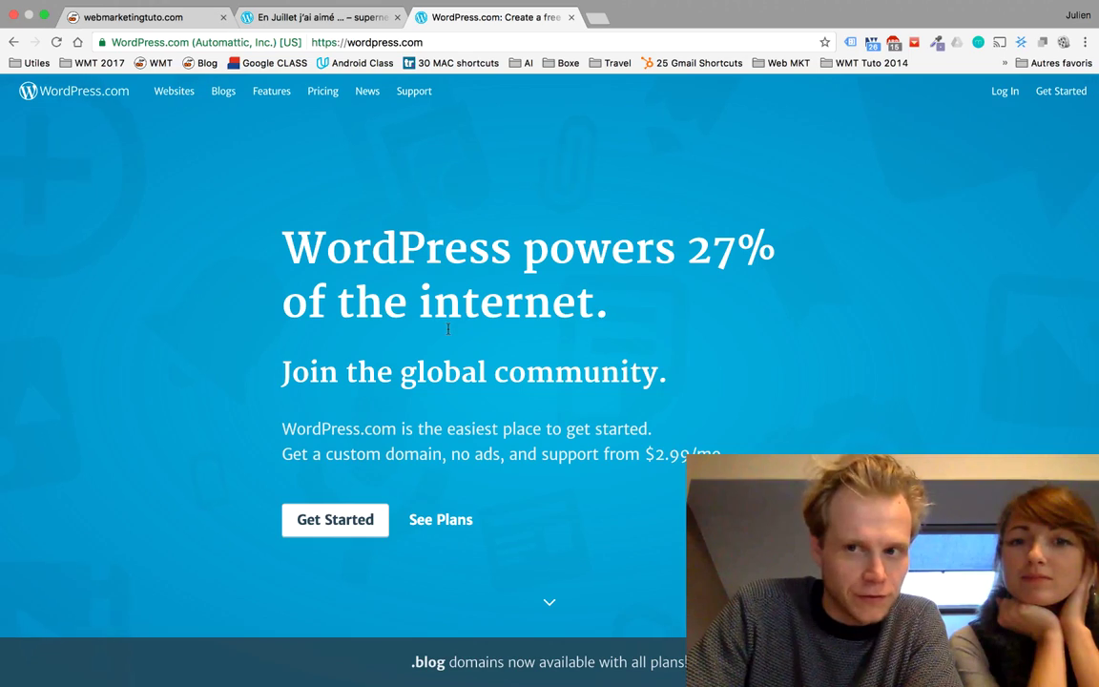
Step: Try reaching the French site by appending 'fr' to the WordPress address
scroll(383, 258, down, 8)
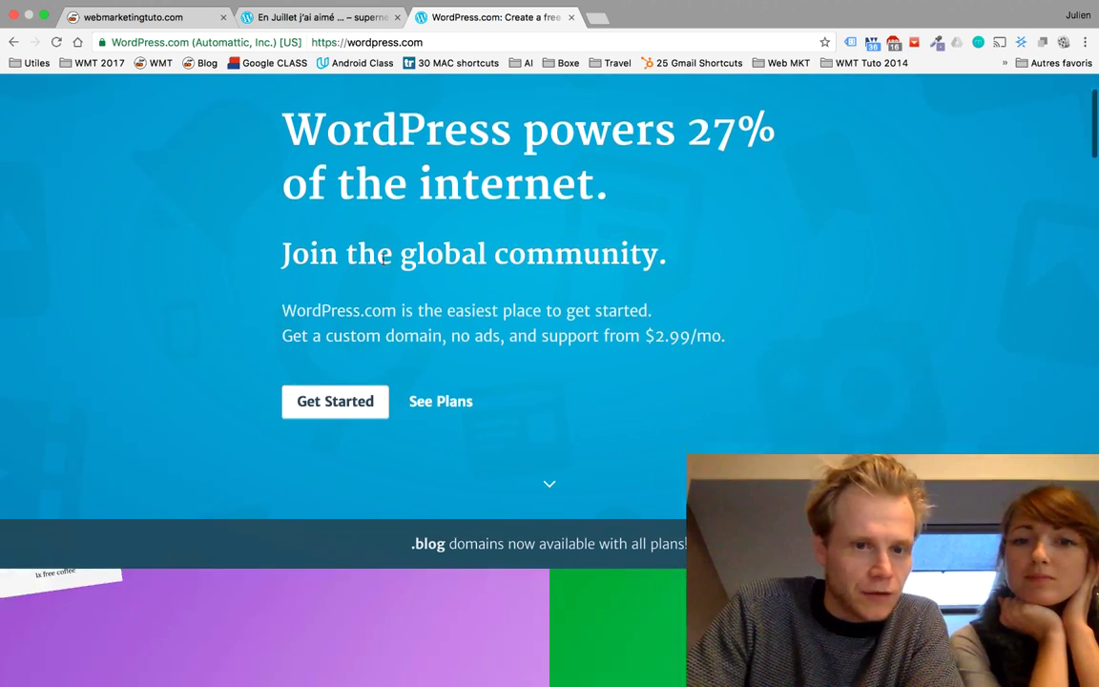
scroll(384, 259, down, 5)
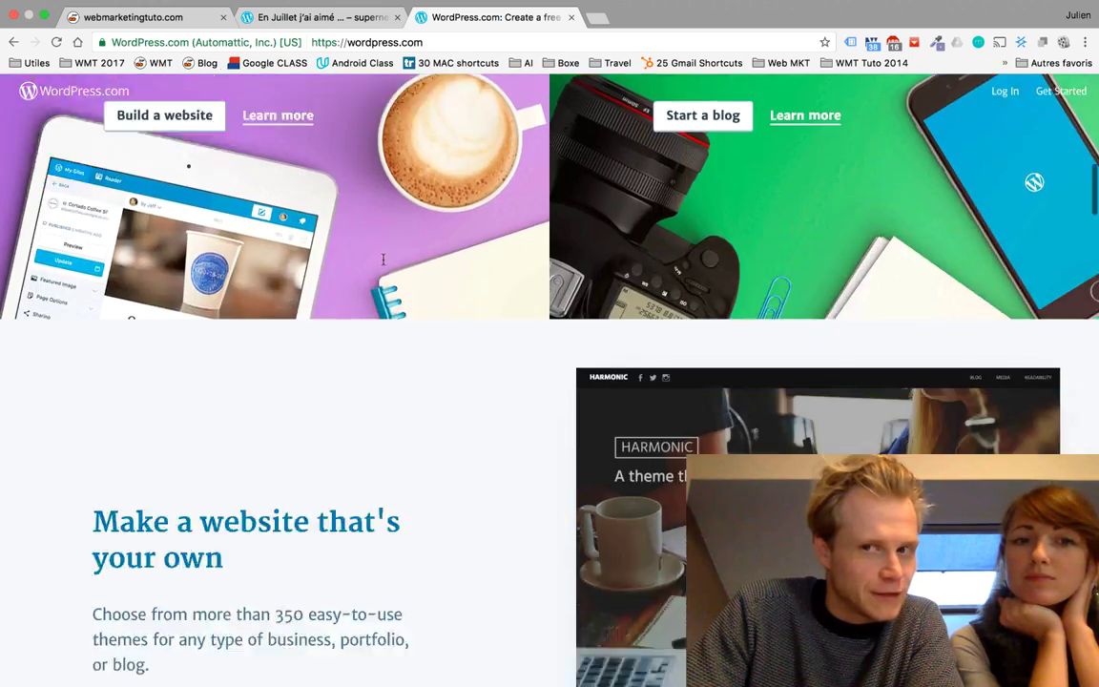
scroll(384, 259, up, 8)
scroll(383, 259, up, 4)
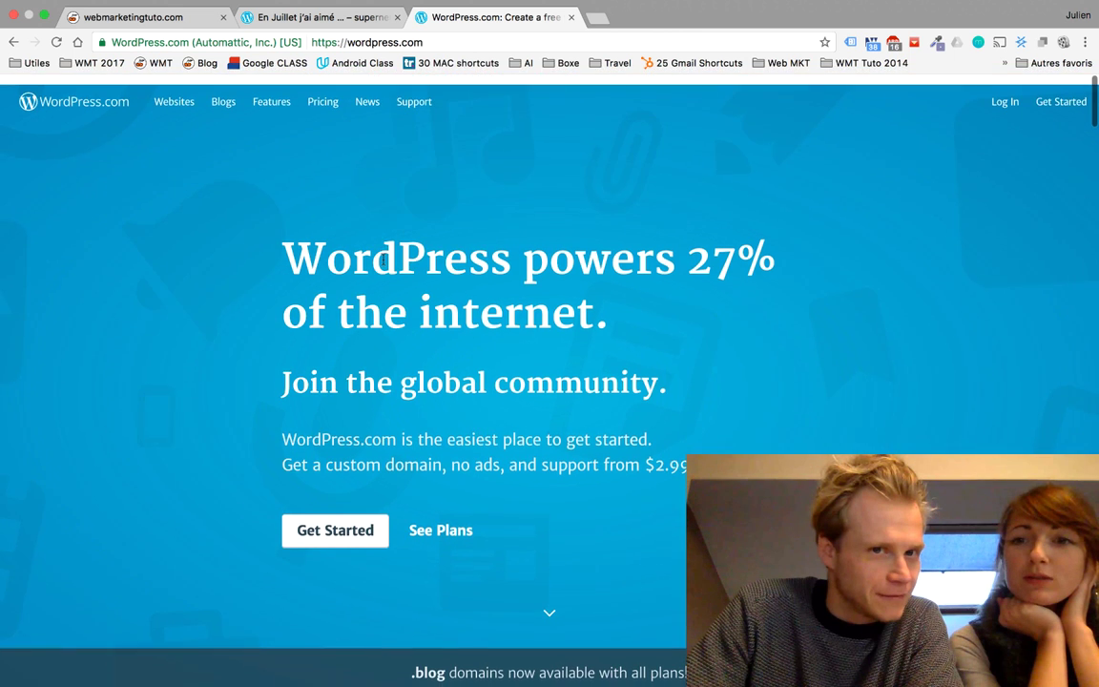
click(417, 42)
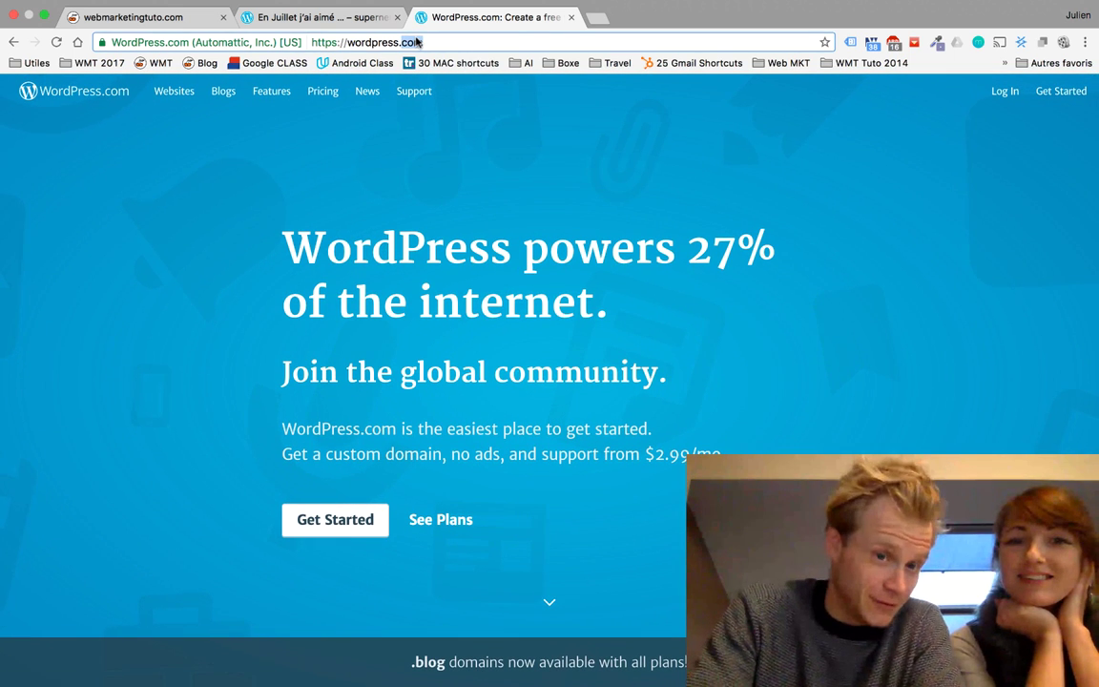
text(fr)
key(Return)
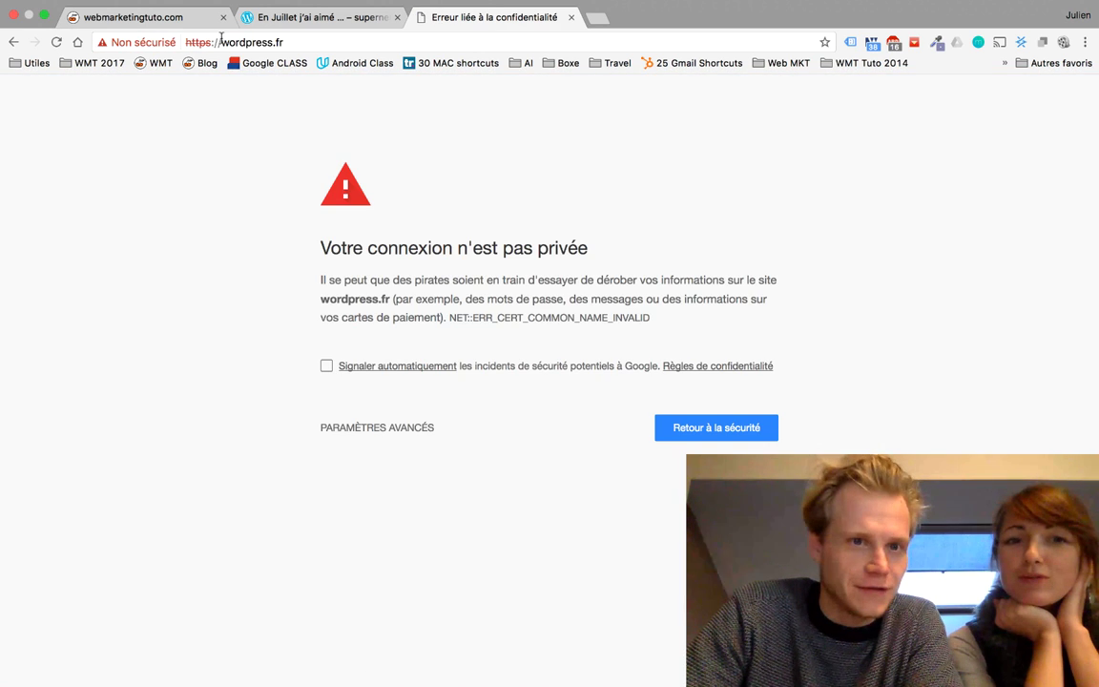
Step: Load fr.wordpress.com, showing the French homepage 'Créer un site Web inoubliable'
click(289, 42)
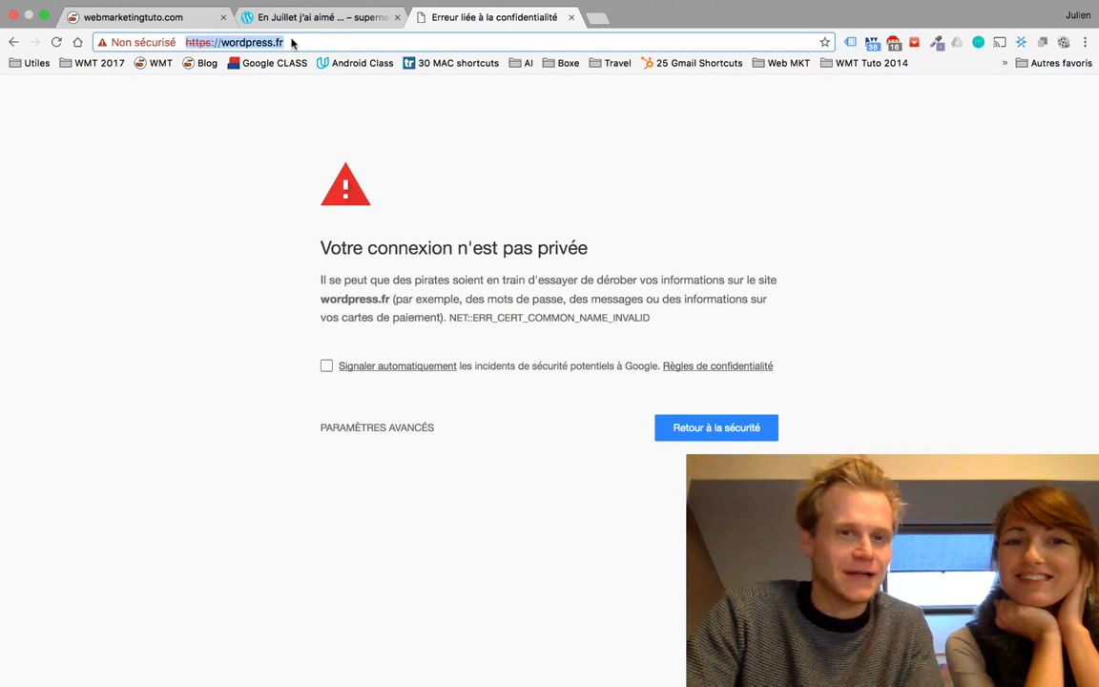
key(ctrl+Left)
key(ctrl+Right)
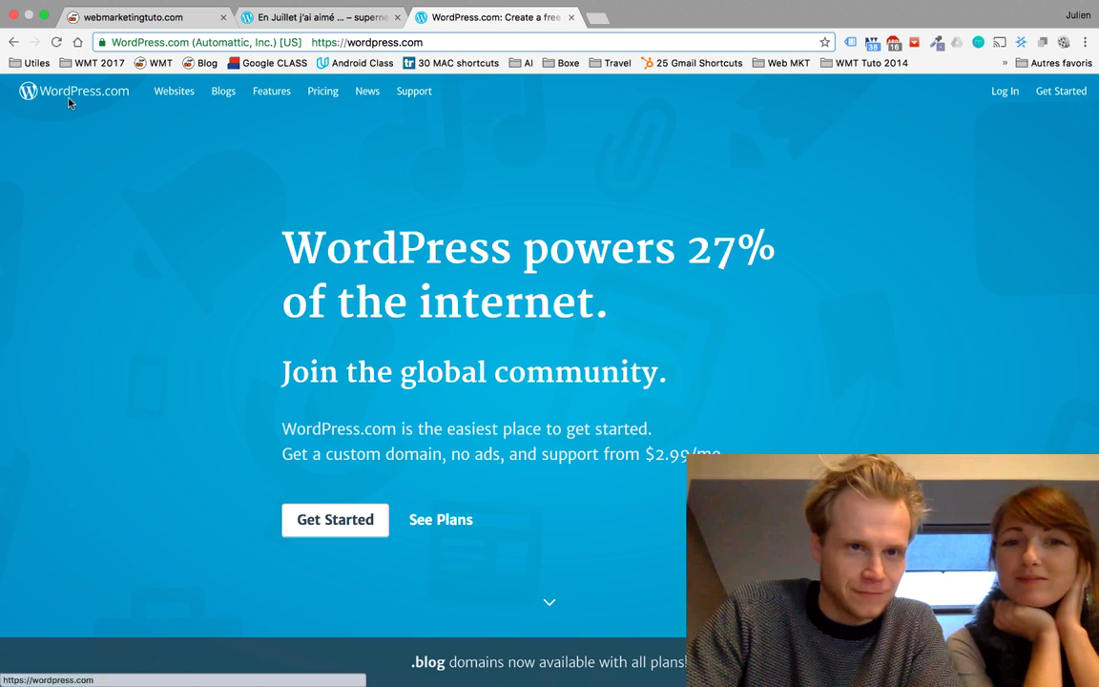
click(348, 42)
text(fr.)
key(Return)
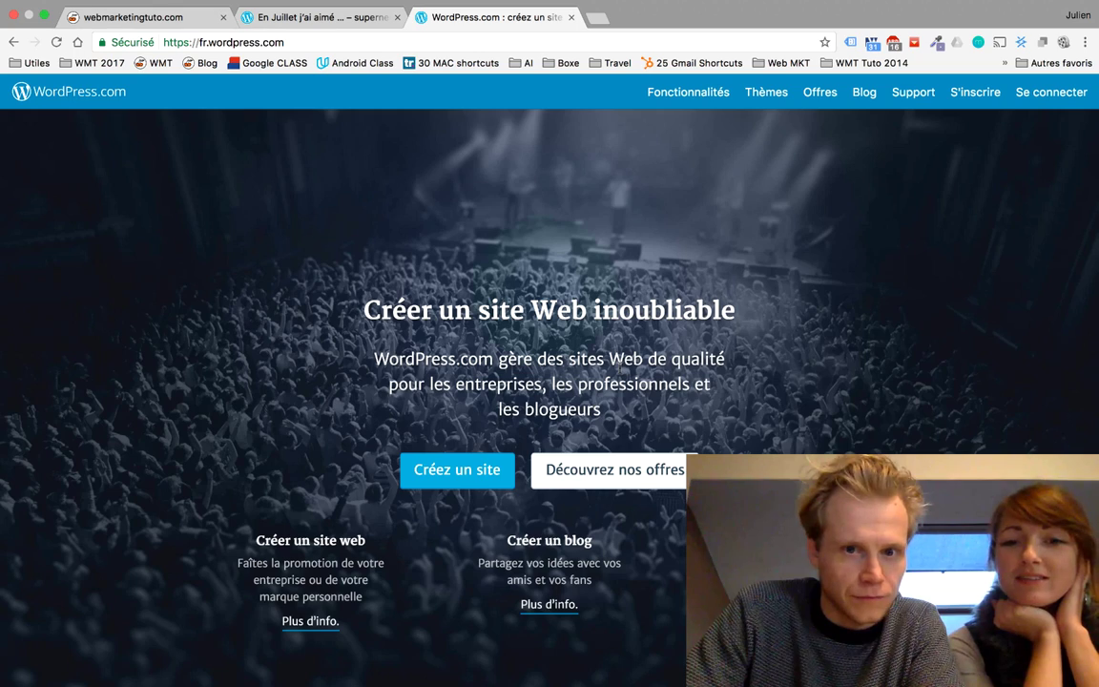
scroll(767, 318, down, 3)
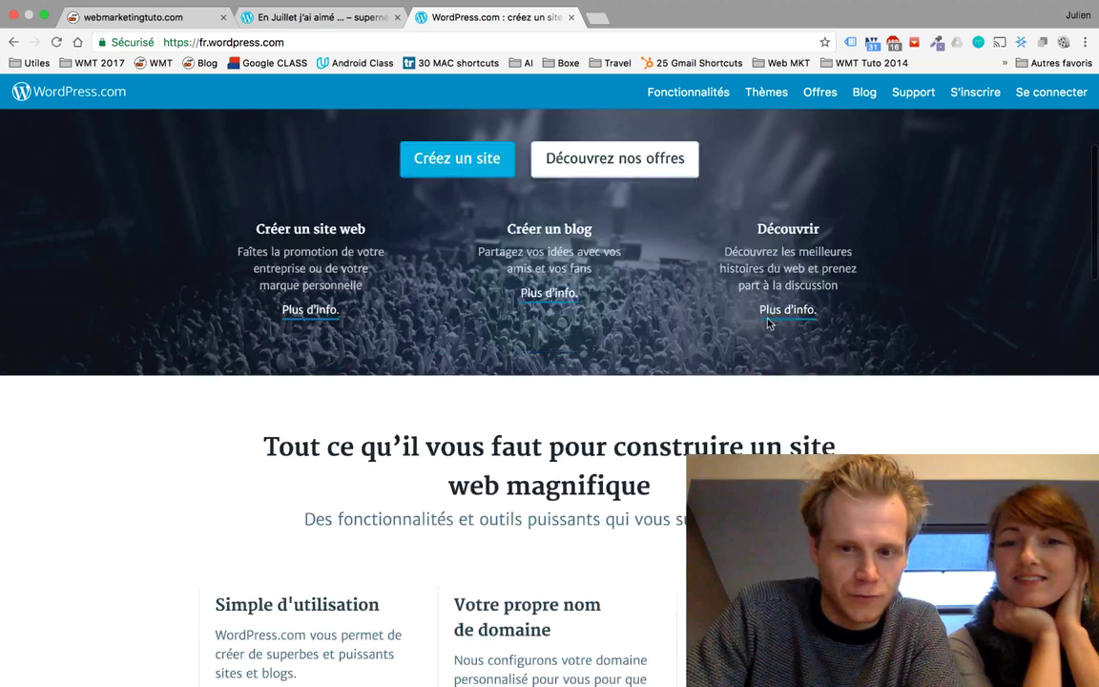
scroll(766, 323, up, 3)
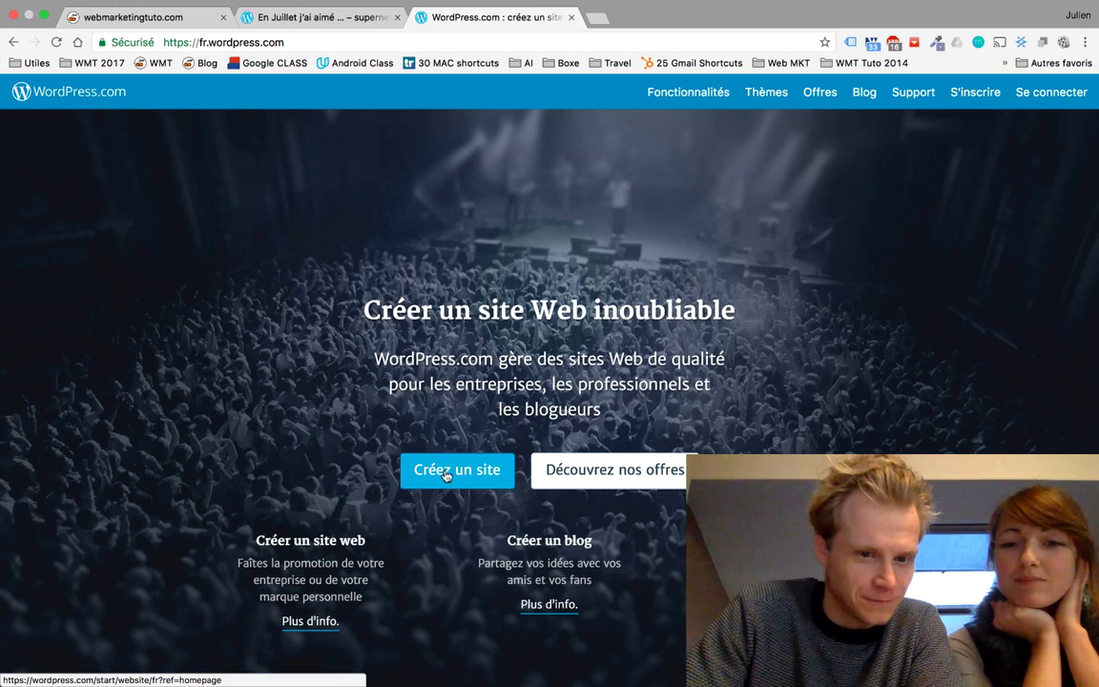
Step: Start site creation with the 'Créez un site' button on the French homepage
click(446, 475)
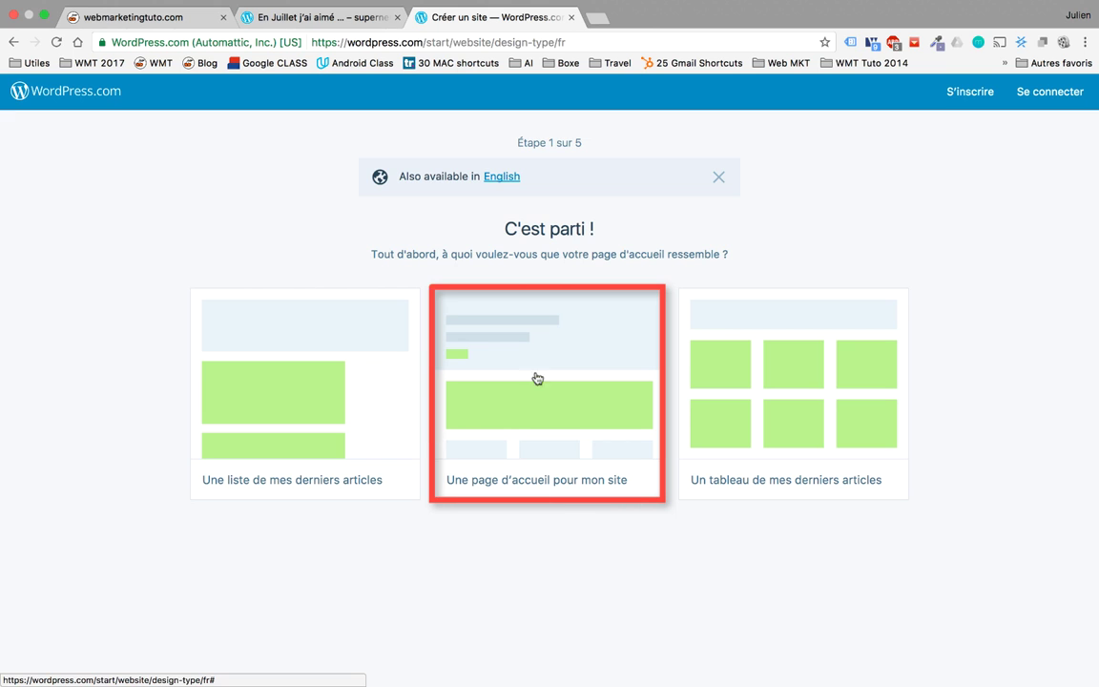
Step: Choose the latest-articles grid homepage and pick the Baskerville theme
click(798, 381)
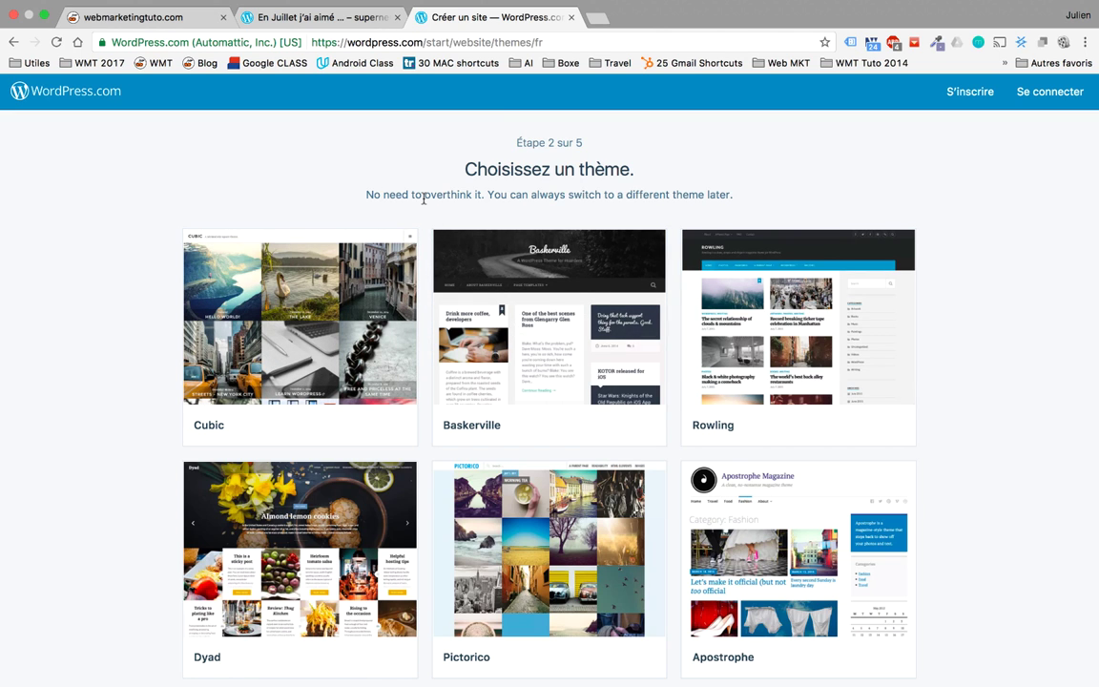
scroll(423, 198, down, 5)
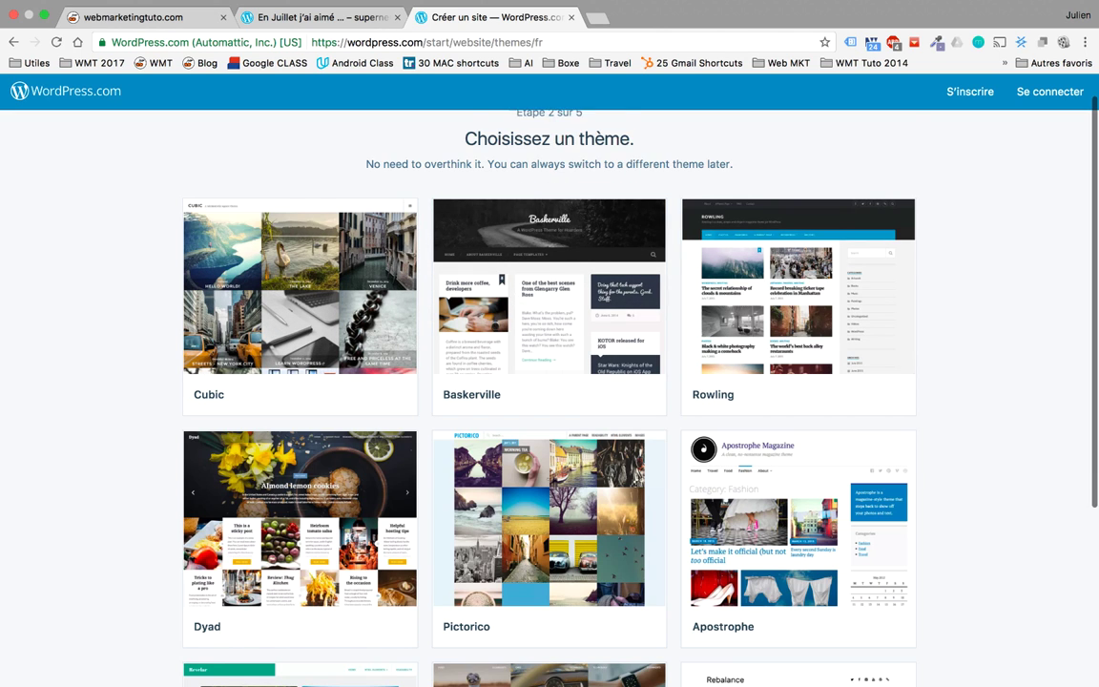
scroll(550, 381, down, 3)
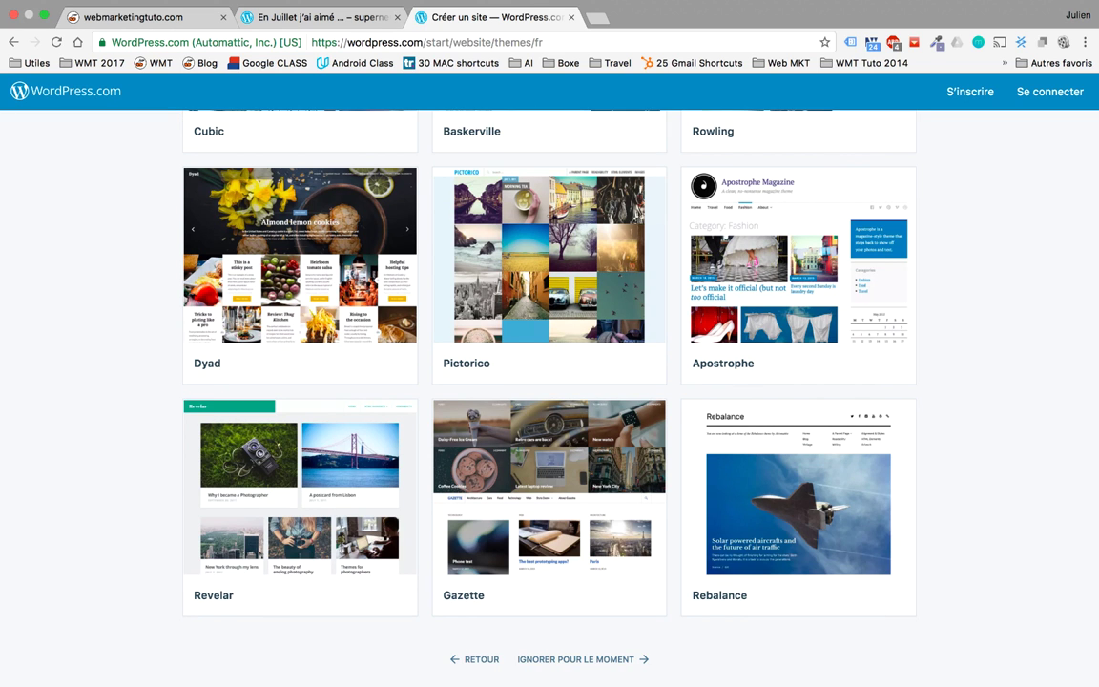
scroll(550, 381, up, 3)
scroll(663, 293, up, 2)
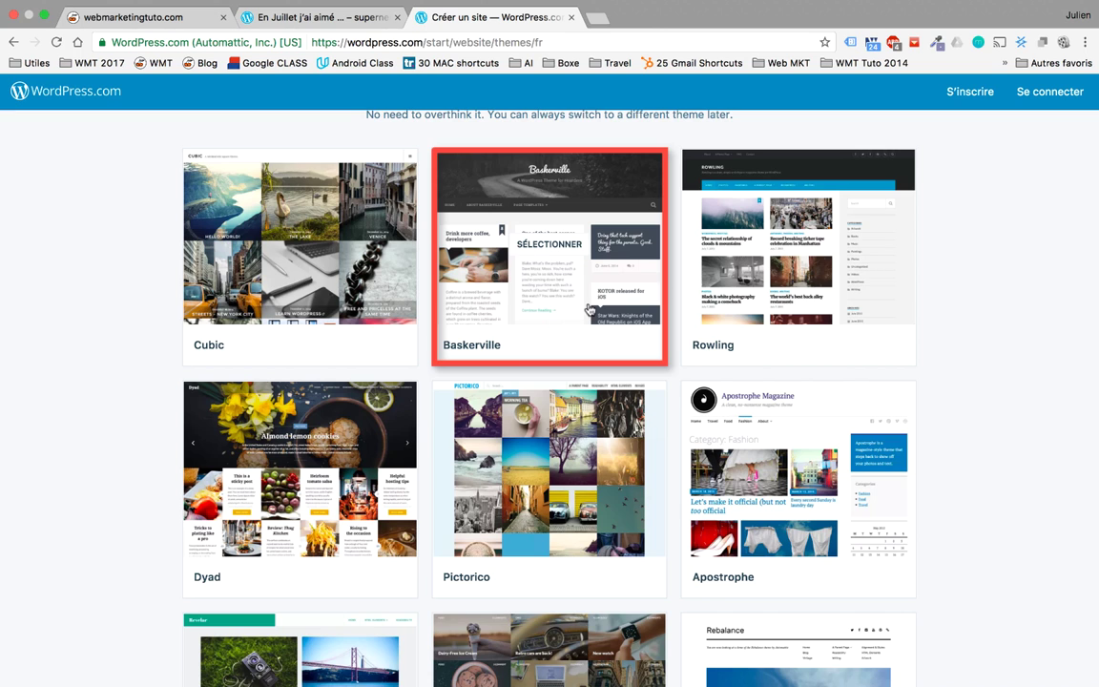
click(528, 277)
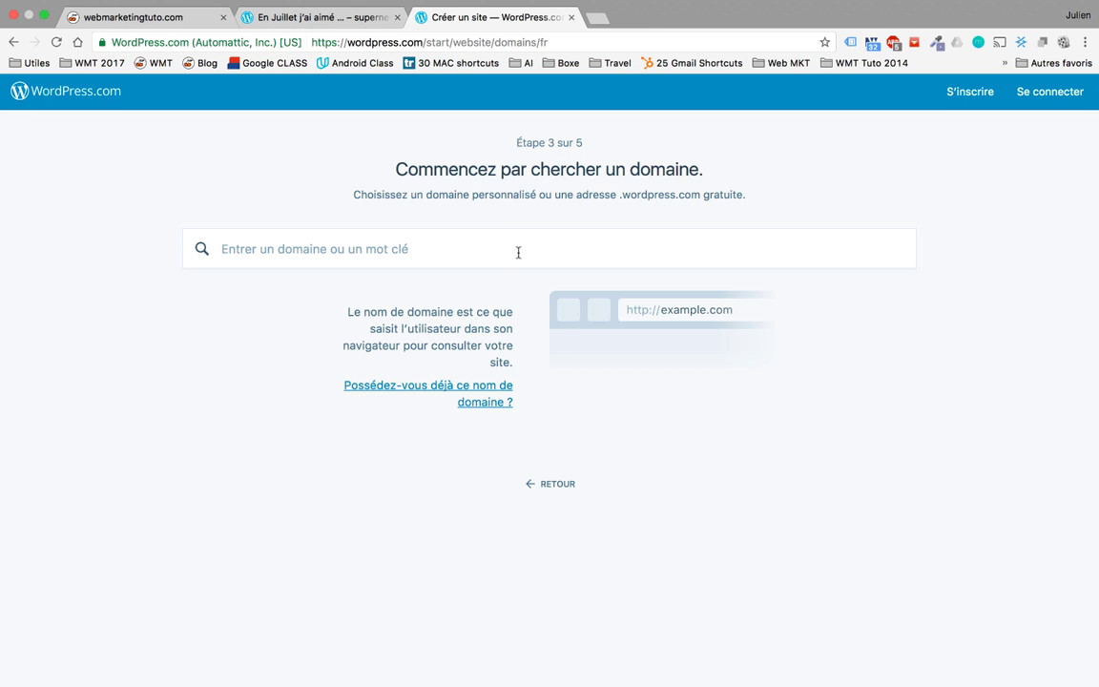
Step: Switch the theme choice to Revelar
scroll(476, 238, left, 5)
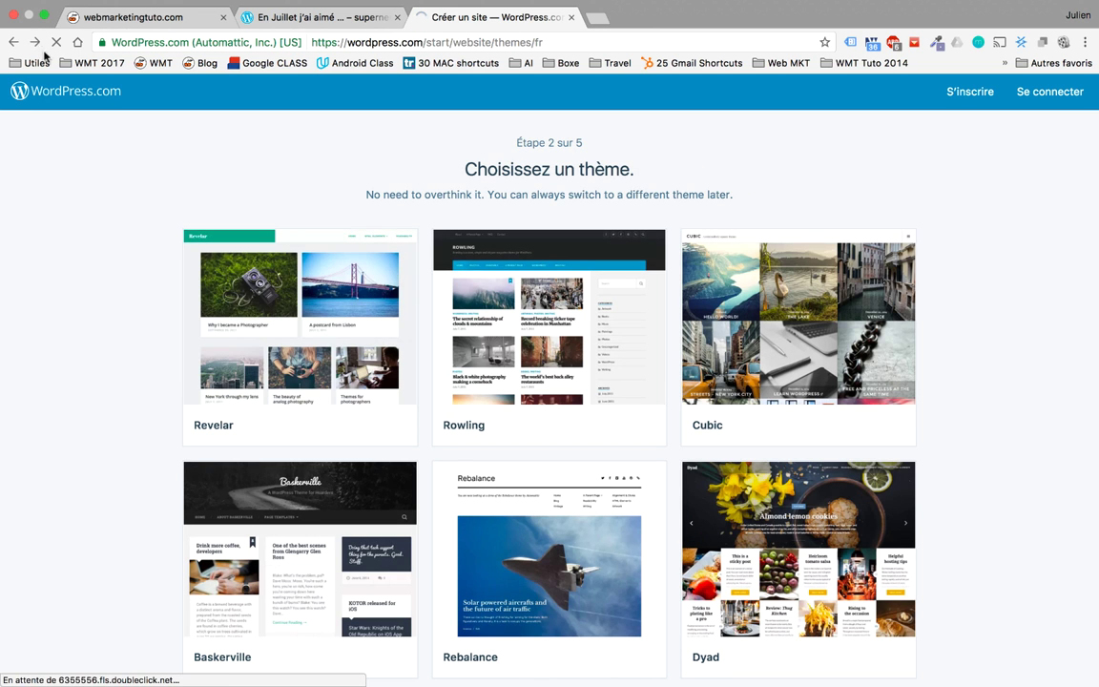
mouse_move(335, 351)
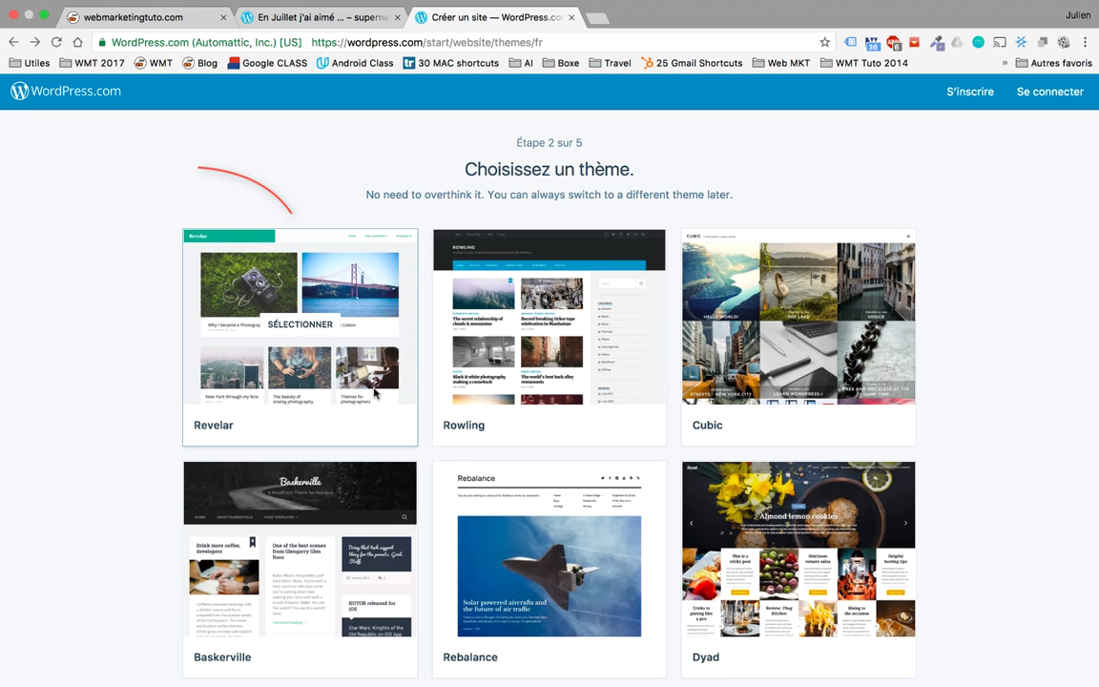
click(357, 327)
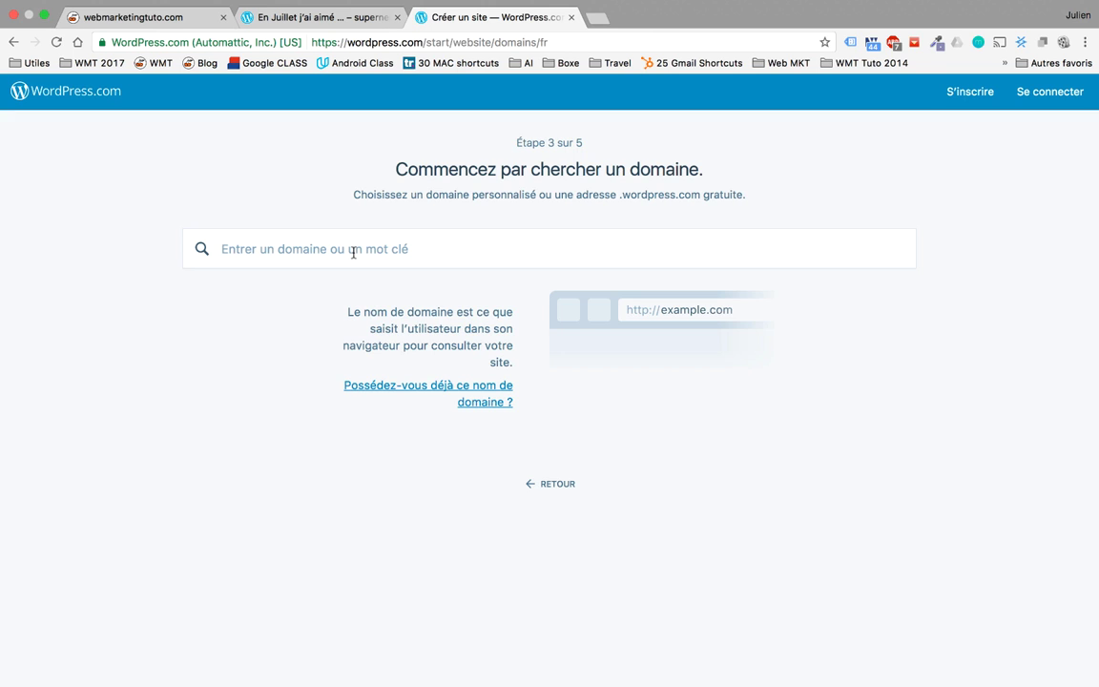
text(cuisine)
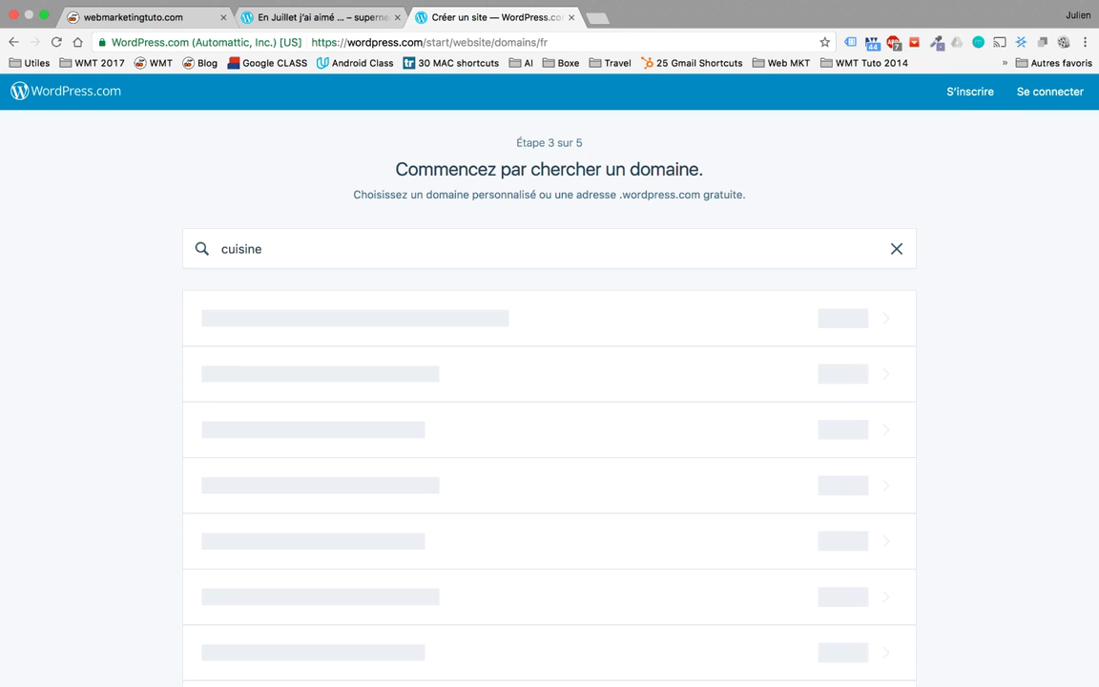
text(duweb)
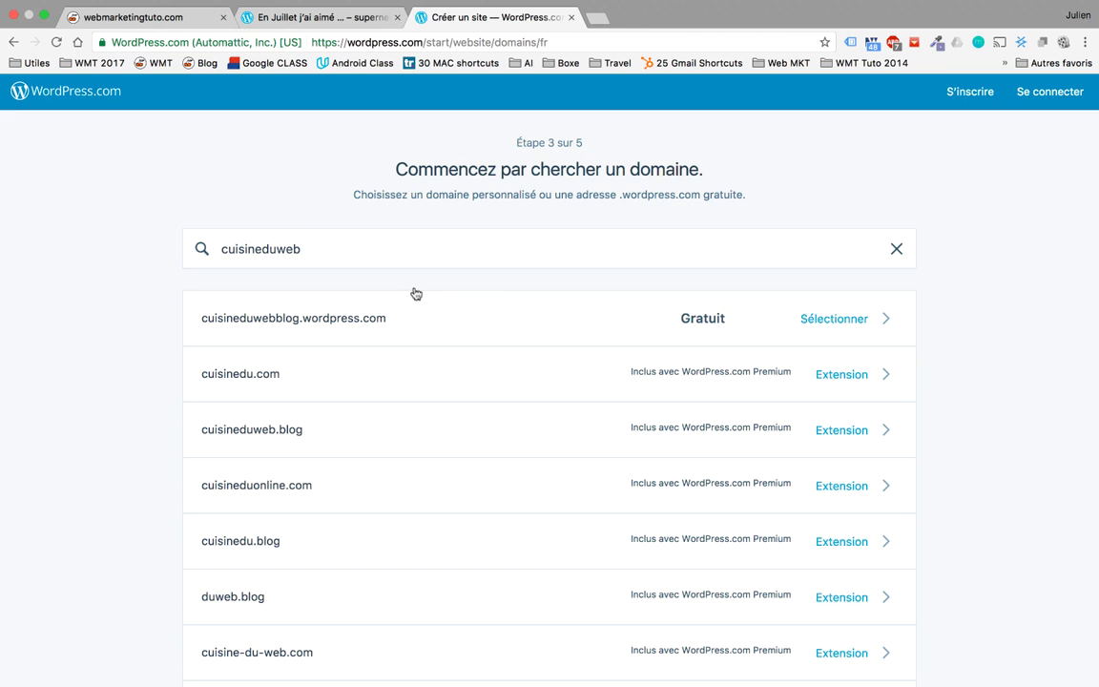
key(BackSpace)
key(BackSpace)
key(BackSpace)
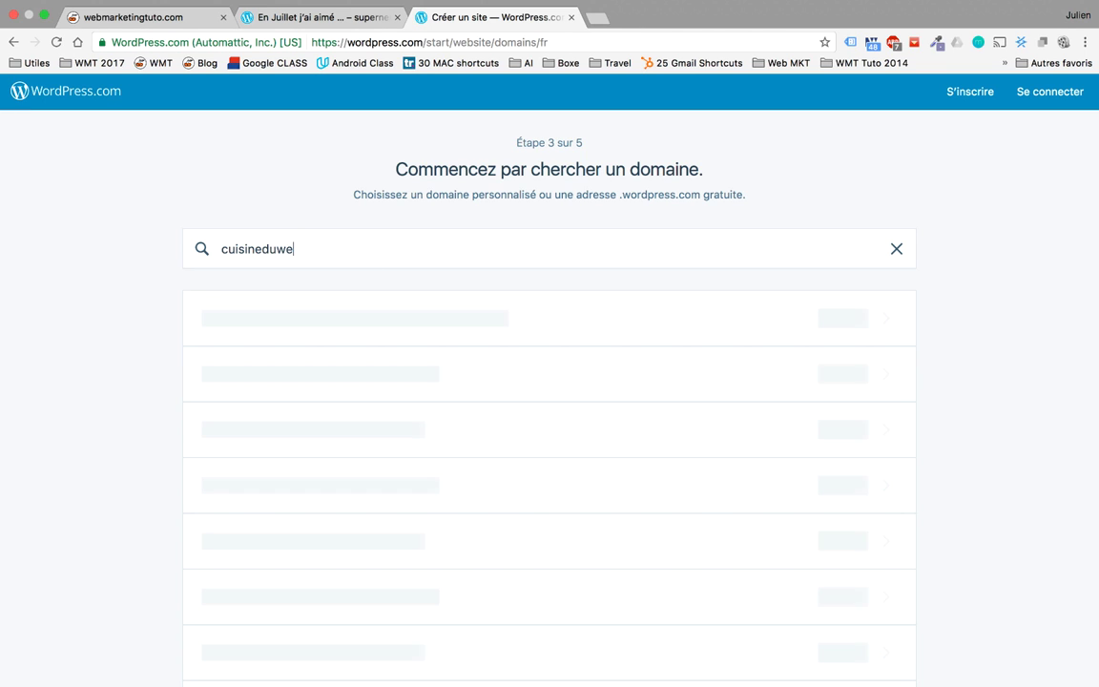
key(BackSpace)
key(BackSpace)
key(BackSpace)
key(BackSpace)
key(BackSpace)
key(BackSpace)
key(BackSpace)
key(BackSpace)
key(BackSpace)
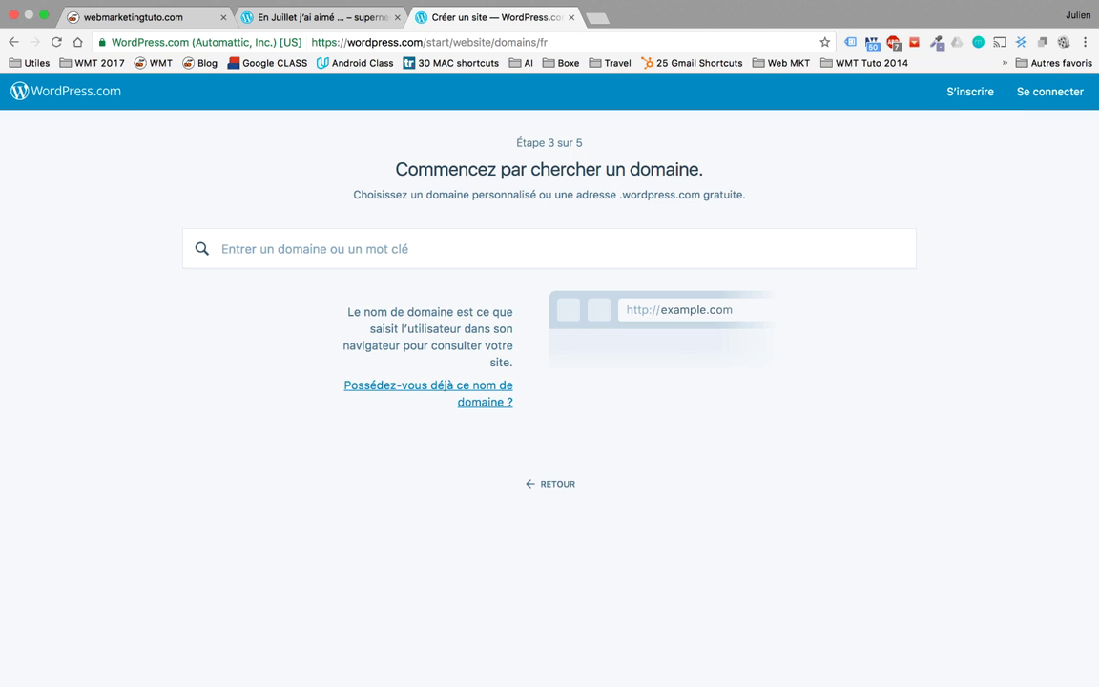
text(vie)
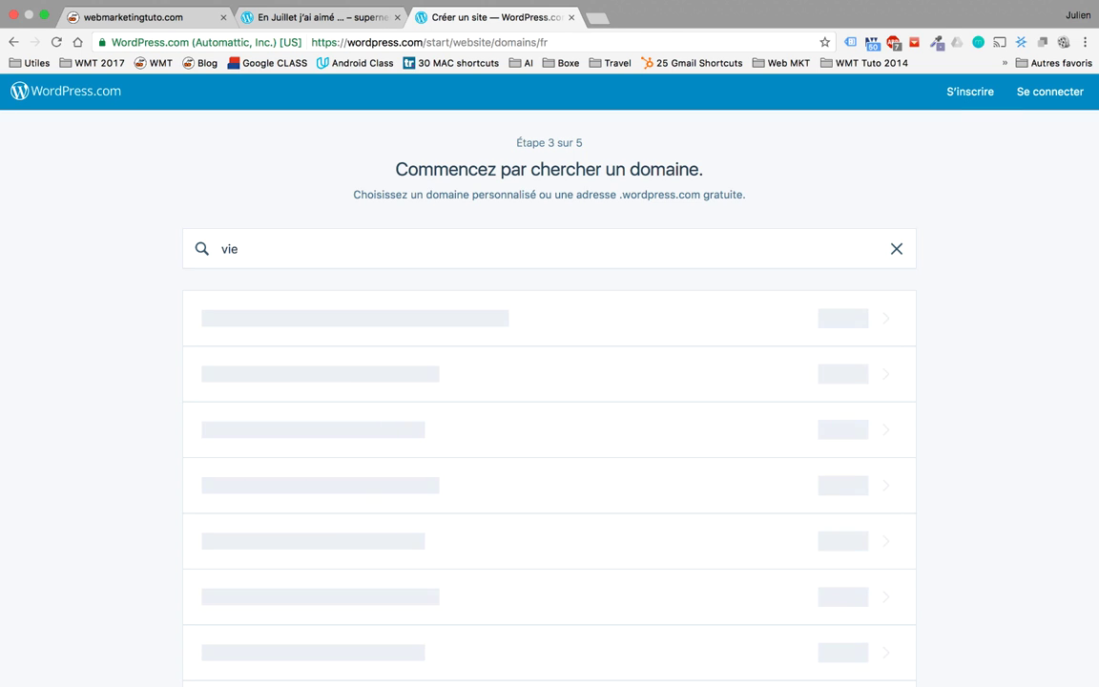
key(BackSpace)
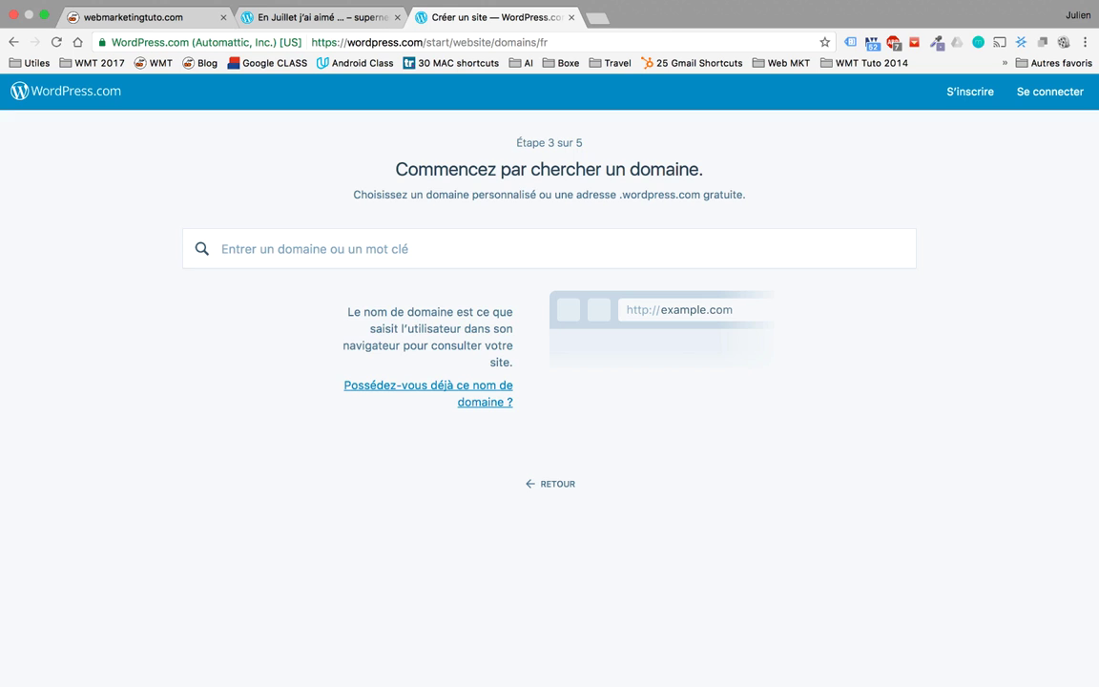
text(o)
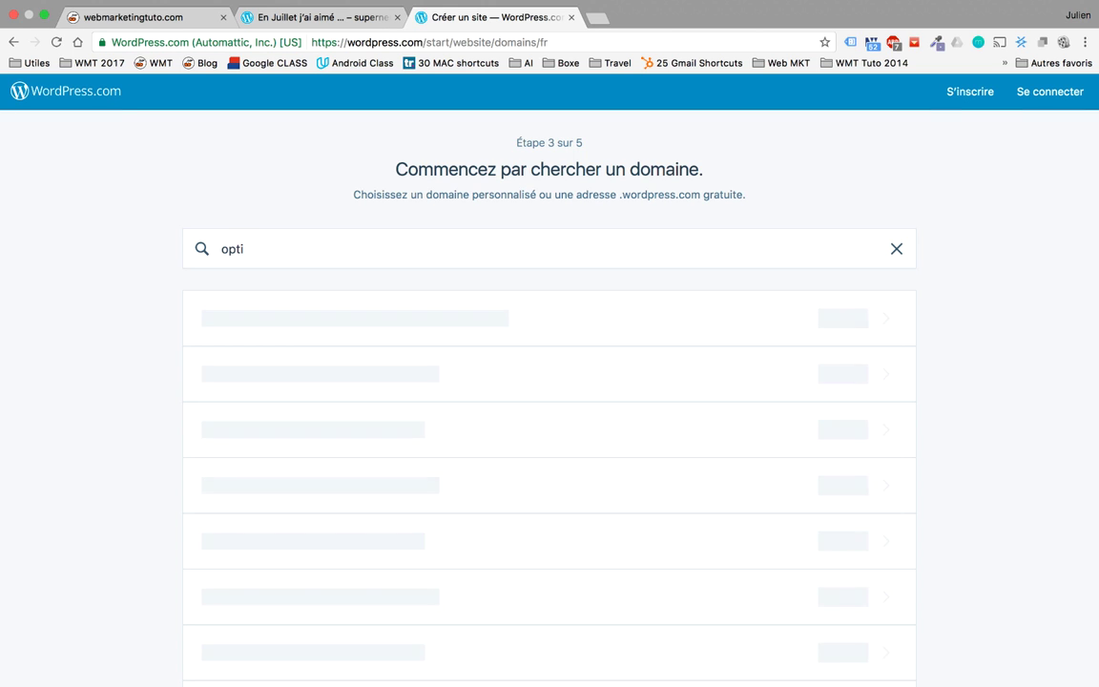
key(BackSpace)
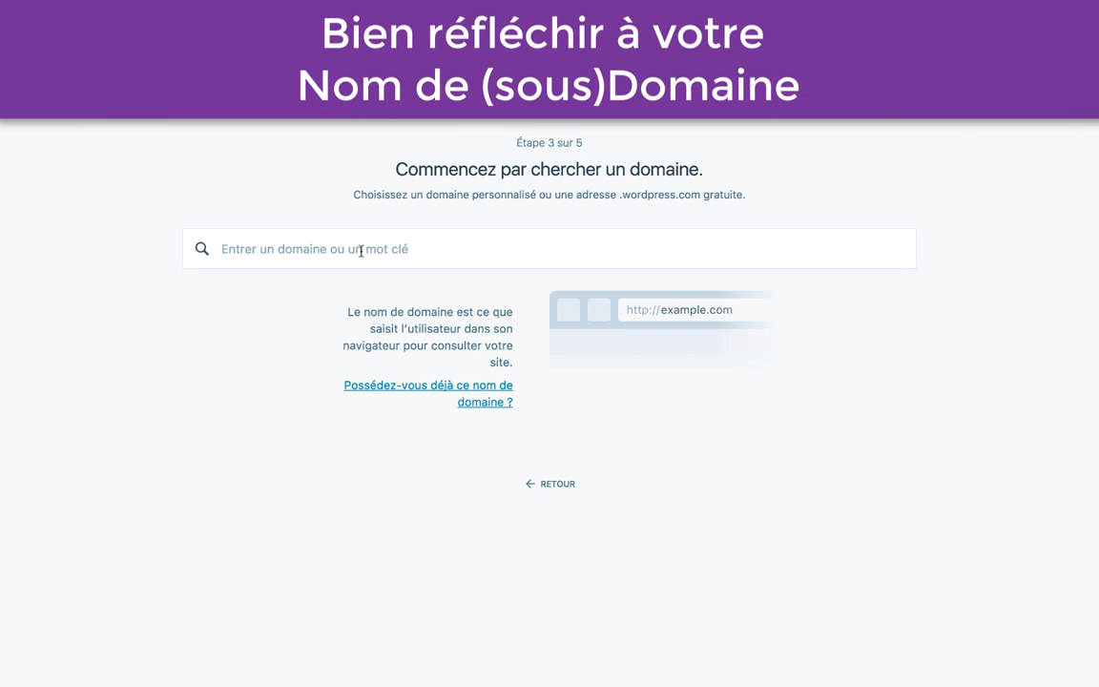
Step: Search for the domain name heureuxdevivre and review the results
click(361, 251)
text(j)
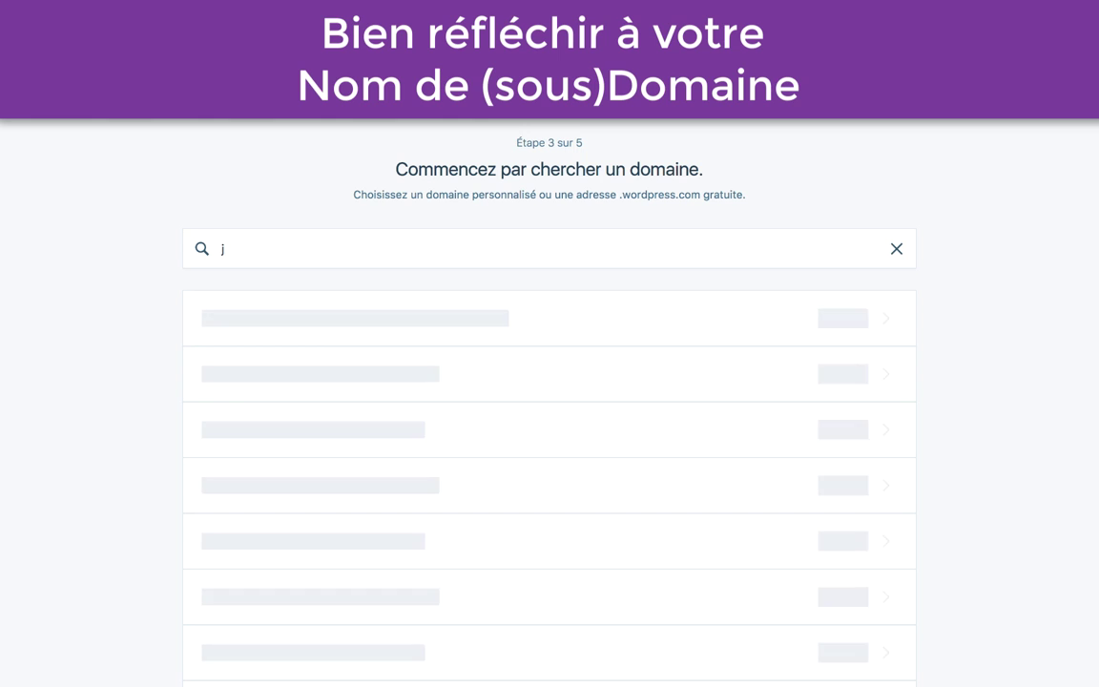
key(BackSpace)
text(vi)
key(BackSpace)
key(BackSpace)
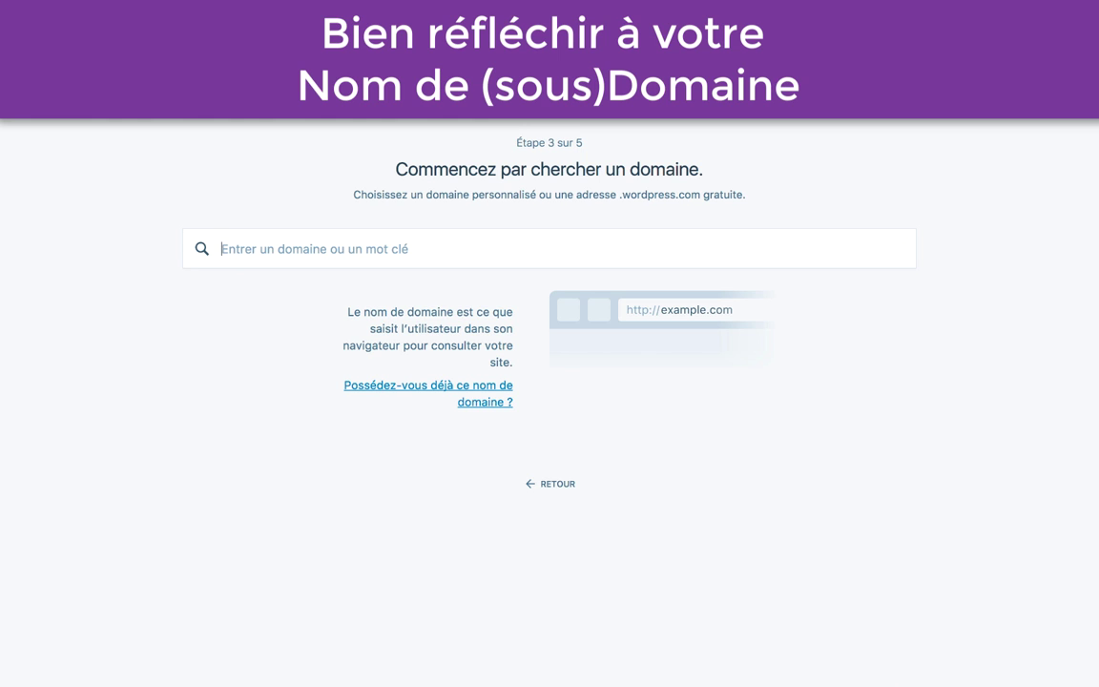
text(heureu)
key(BackSpace)
key(BackSpace)
key(BackSpace)
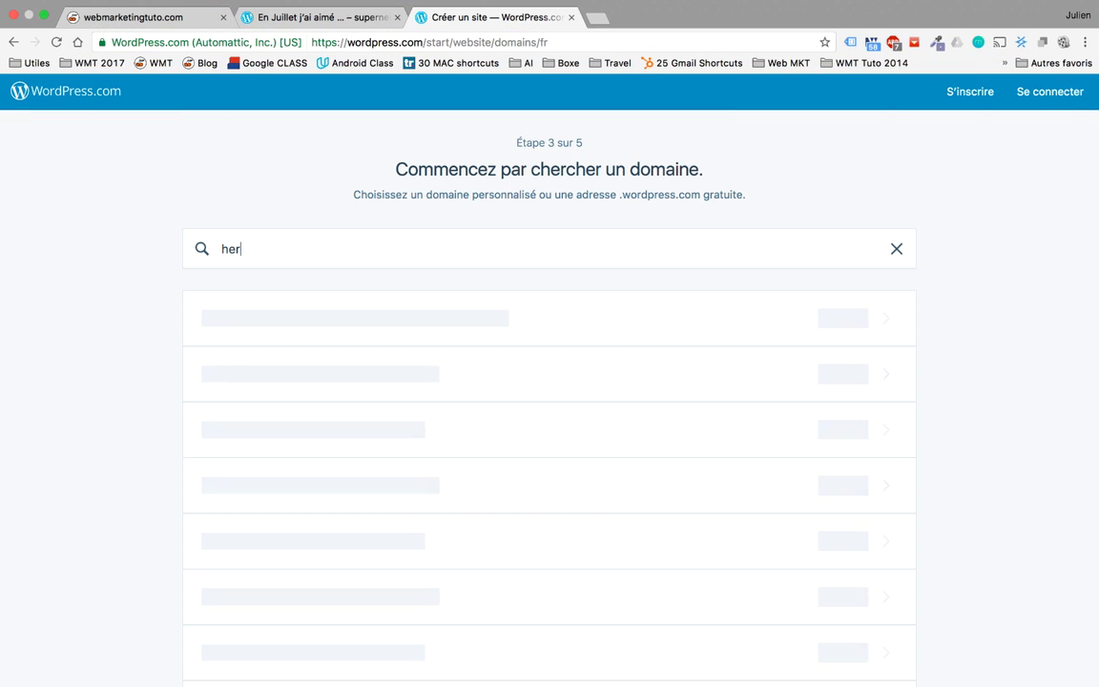
text(reuxdevivre)
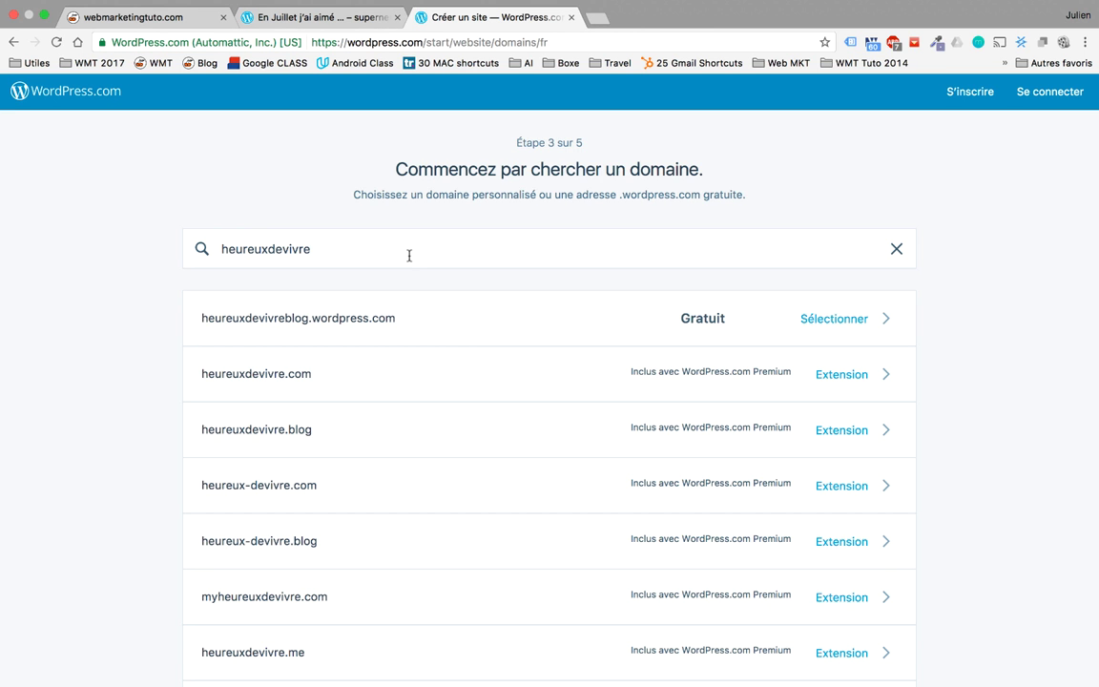
scroll(408, 255, down, 3)
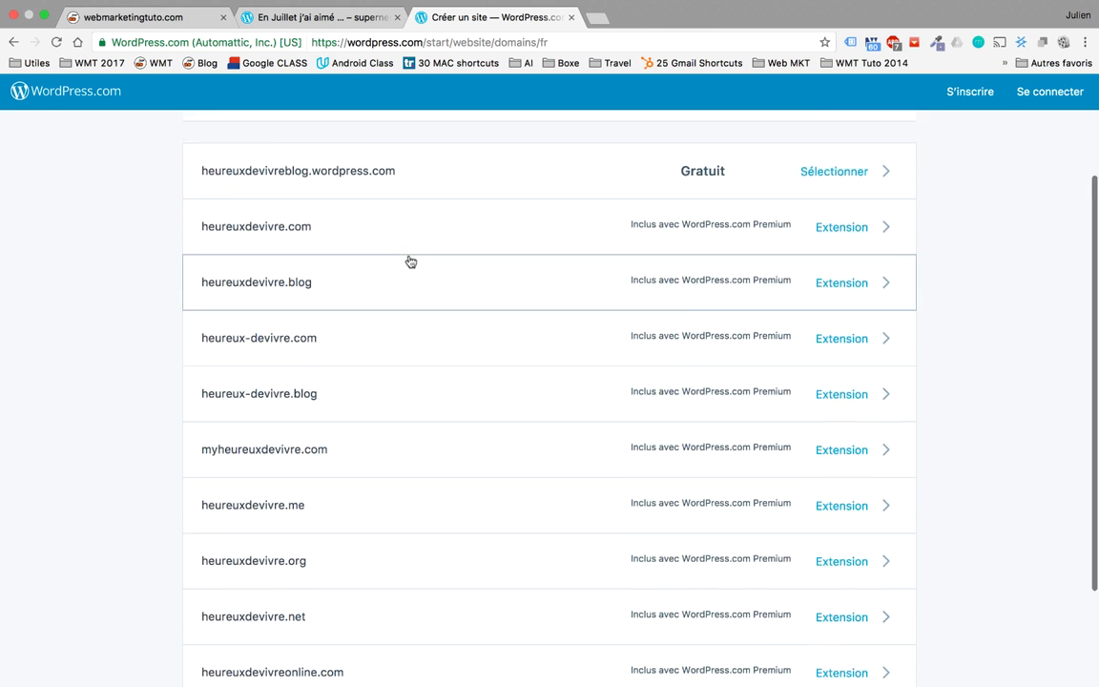
scroll(391, 258, up, 3)
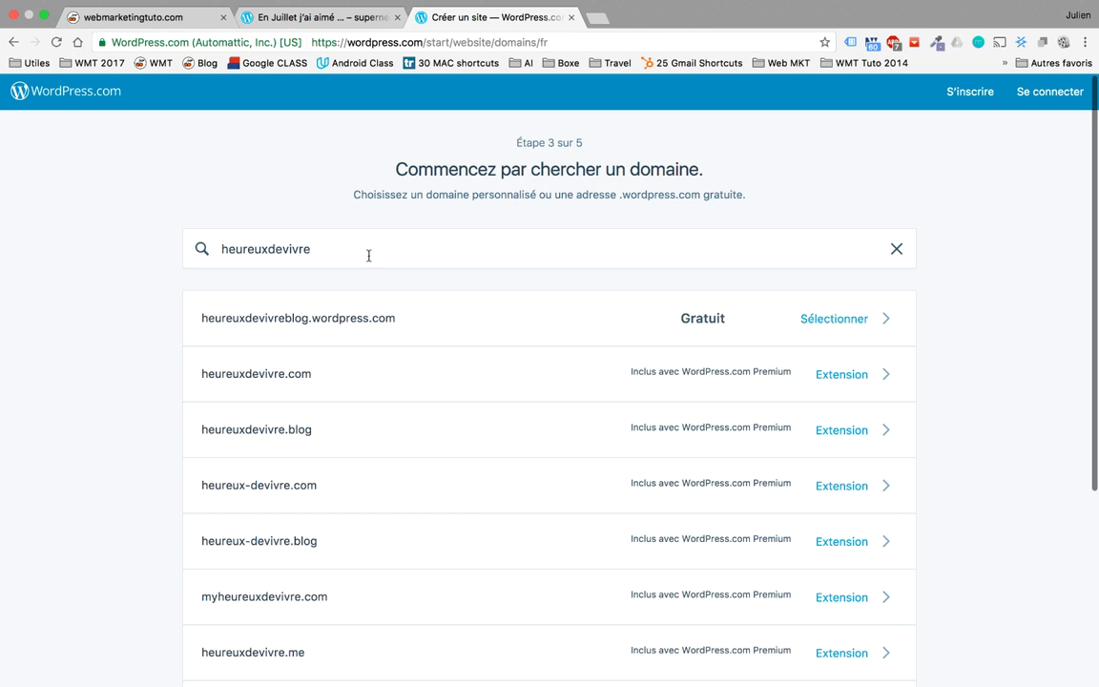
Step: Replace the domain search term with bonheuretvie
drag(368, 253, 285, 251)
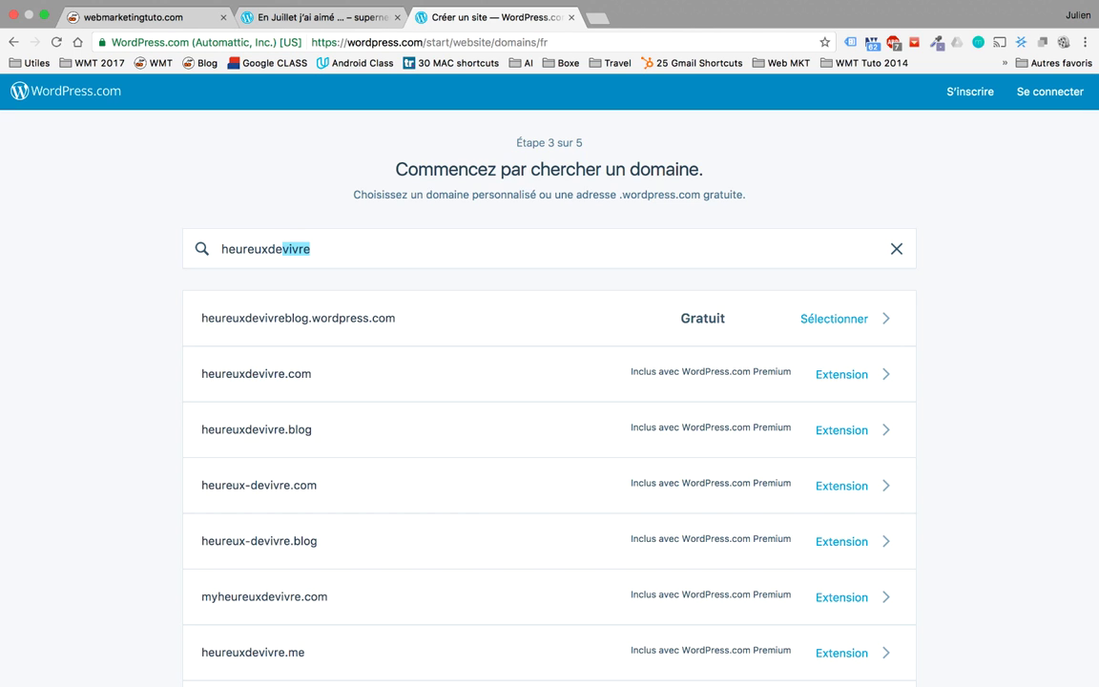
key(BackSpace)
key(BackSpace)
key(BackSpace)
key(BackSpace)
key(BackSpace)
key(BackSpace)
key(BackSpace)
key(BackSpace)
key(BackSpace)
key(BackSpace)
text(bonheure)
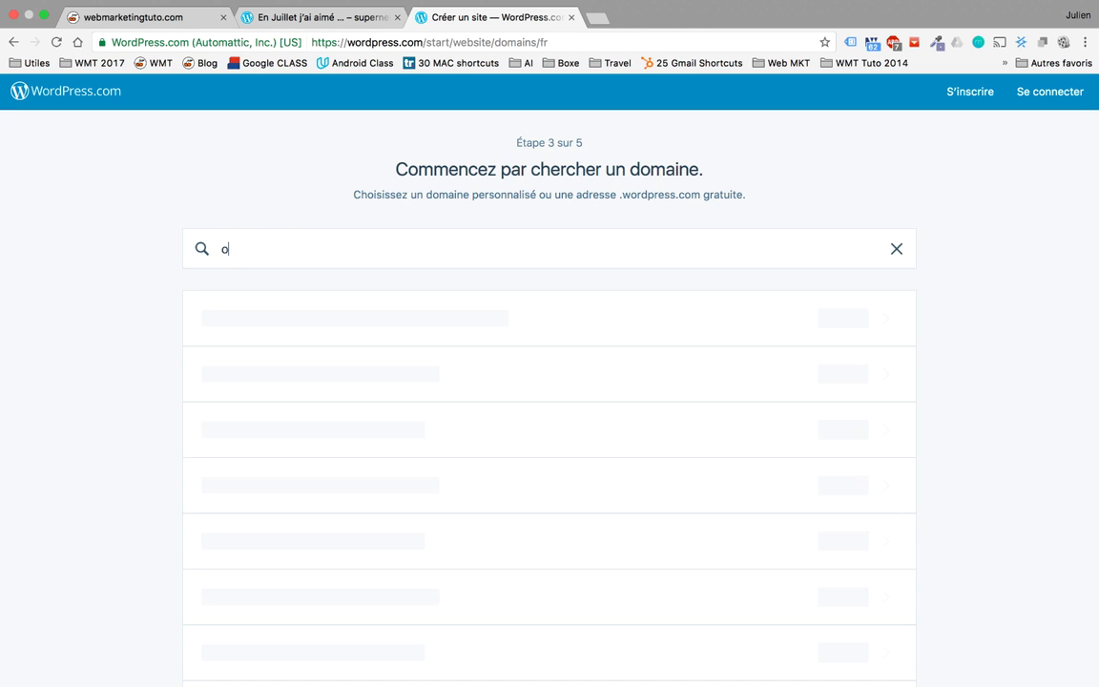
text(tvie)
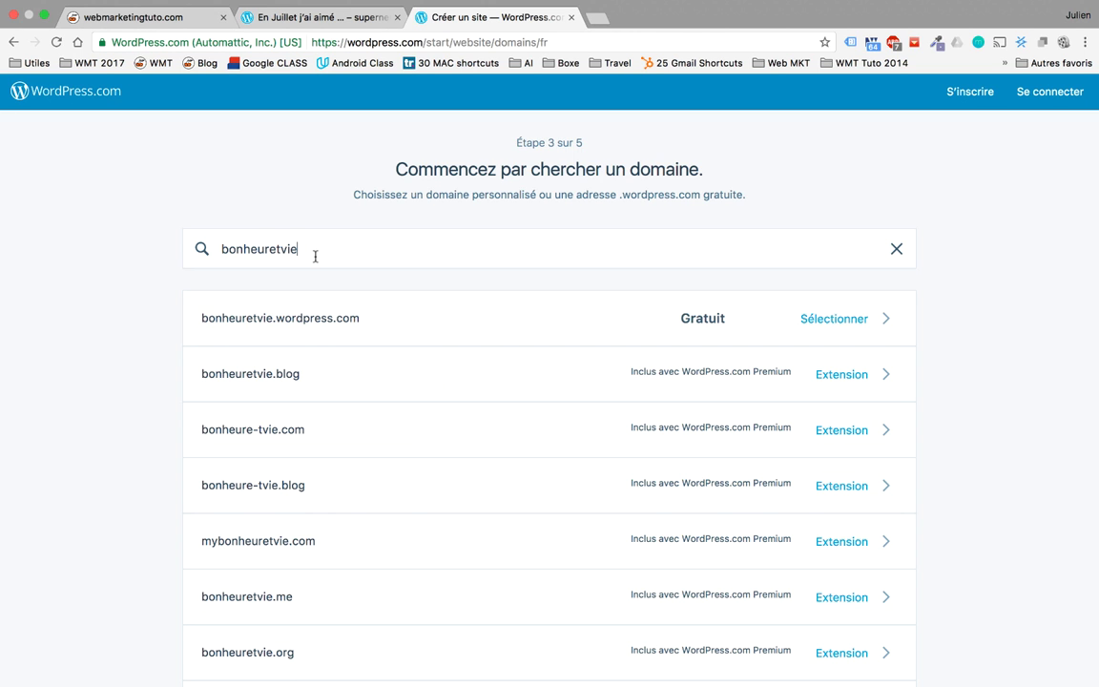
Step: Pick free bonheuretvie.wordpress.com, review the plans highlighting Premium, then view Web Marketing Tuto
click(479, 313)
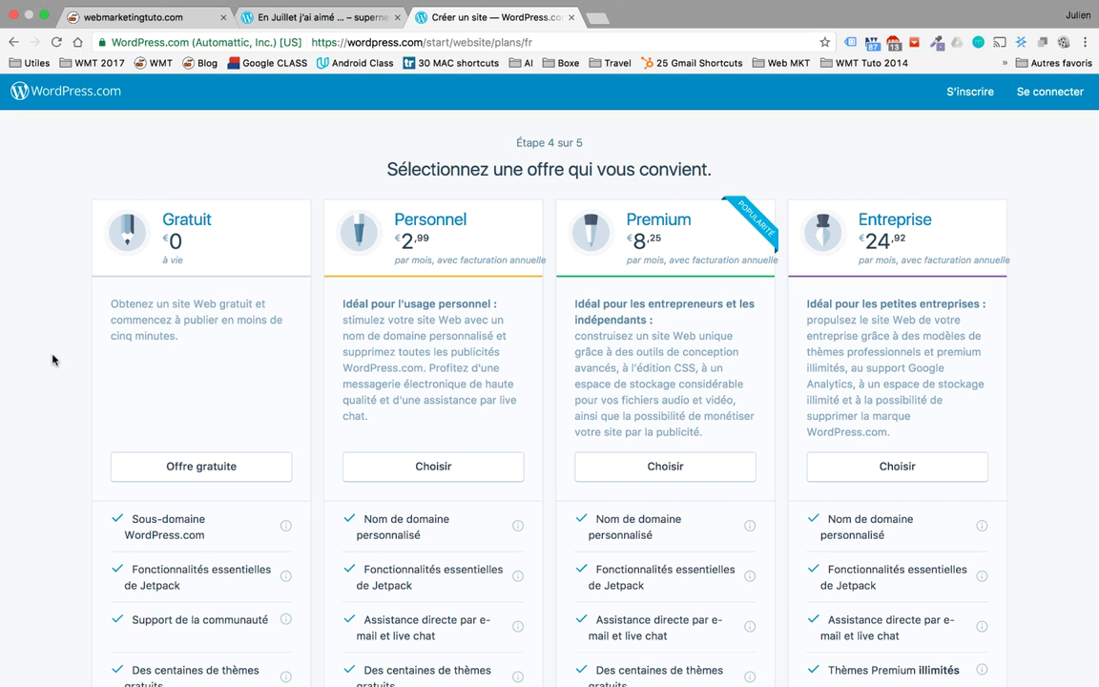
scroll(53, 359, down, 1)
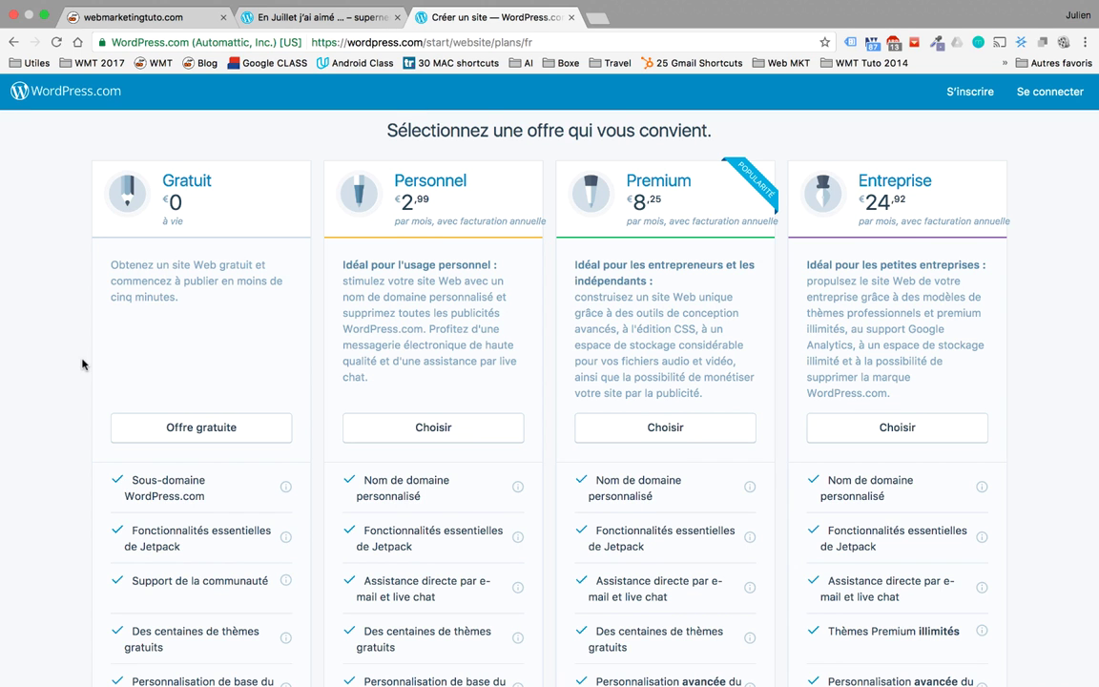
scroll(82, 364, down, 3)
scroll(82, 364, down, 4)
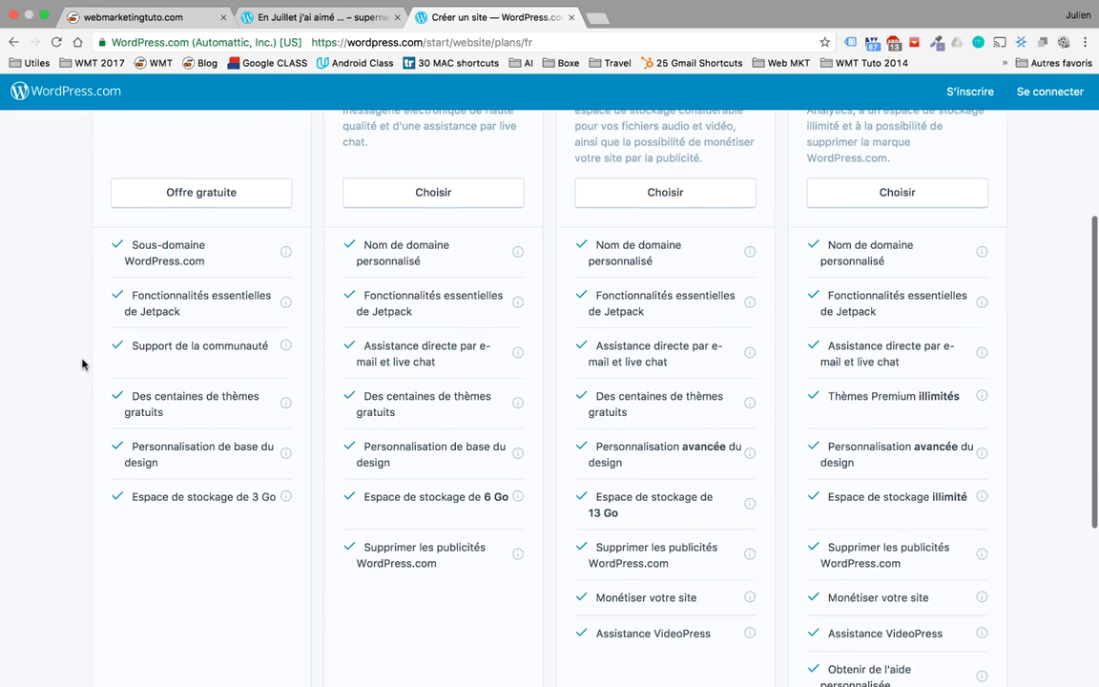
scroll(82, 364, up, 5)
scroll(108, 349, up, 2)
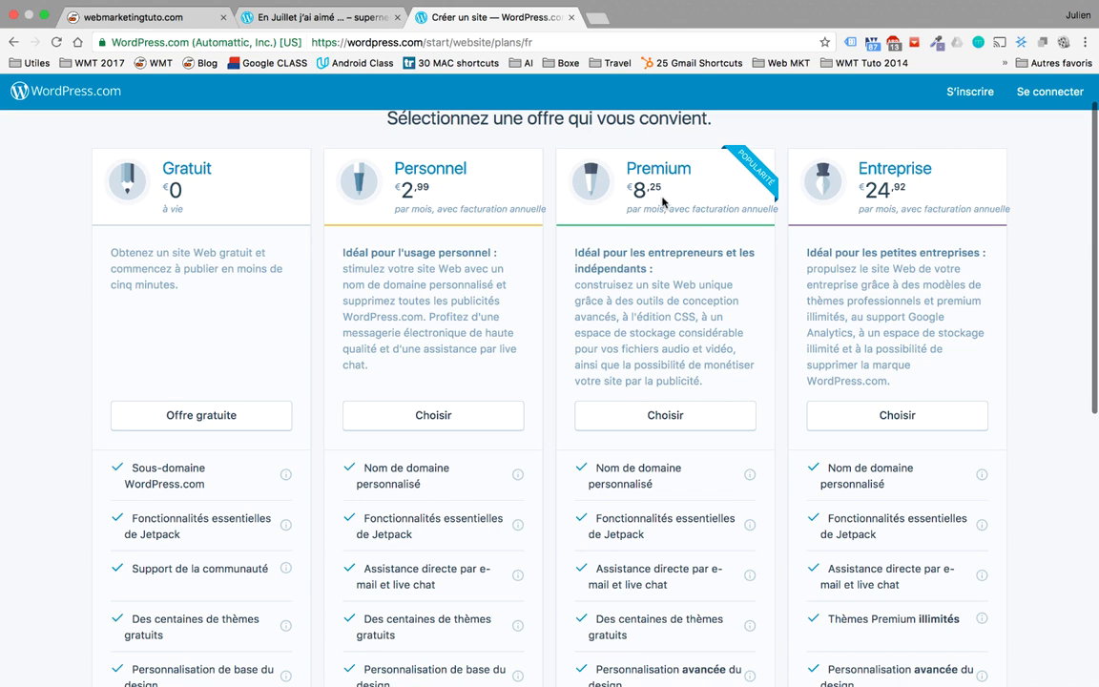
drag(663, 191, 629, 170)
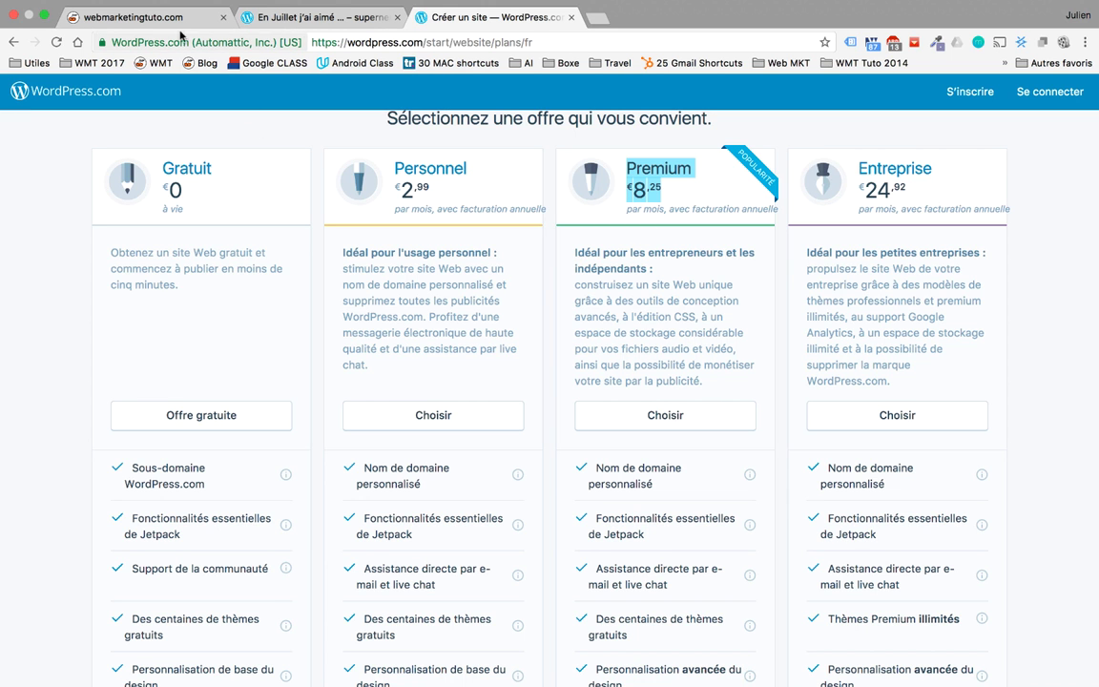
click(153, 17)
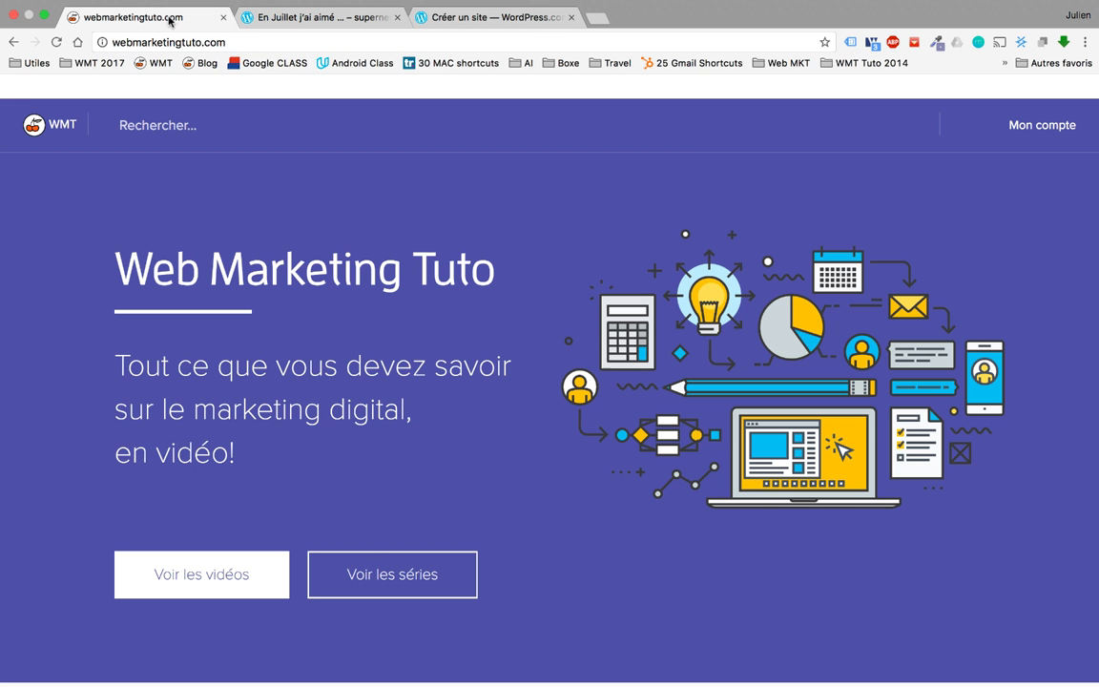
Step: Return to the 'Créer un site — WordPress.com' tab showing the plans
click(470, 19)
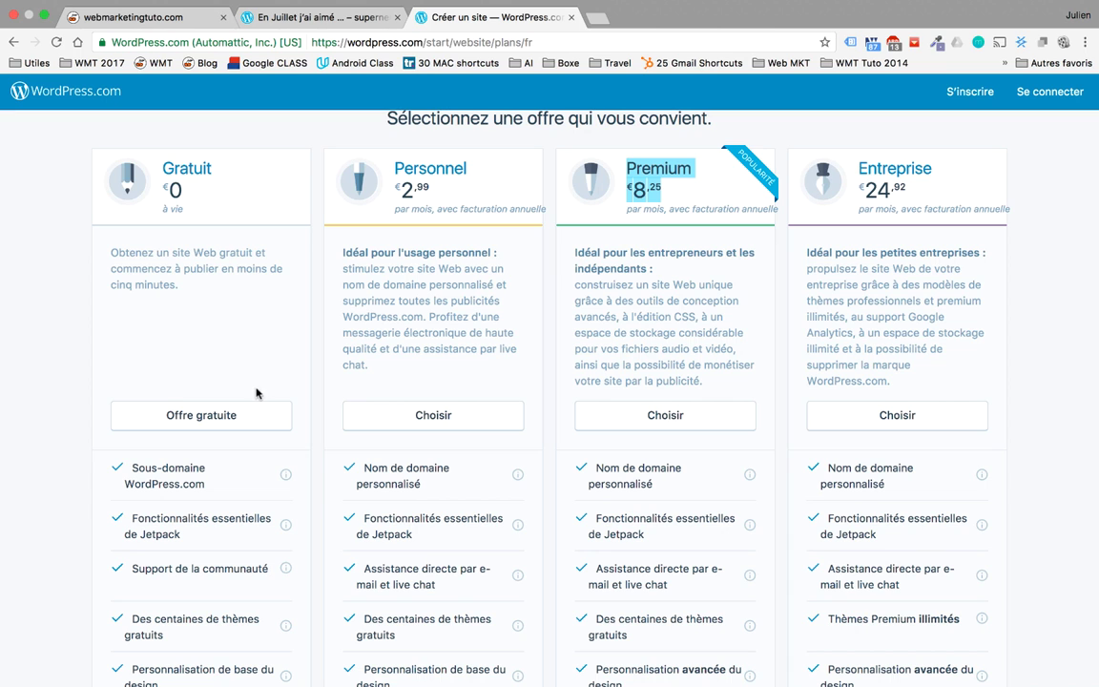
Step: Choose the free plan and fill the e-mail field from a saved suggestion
click(190, 421)
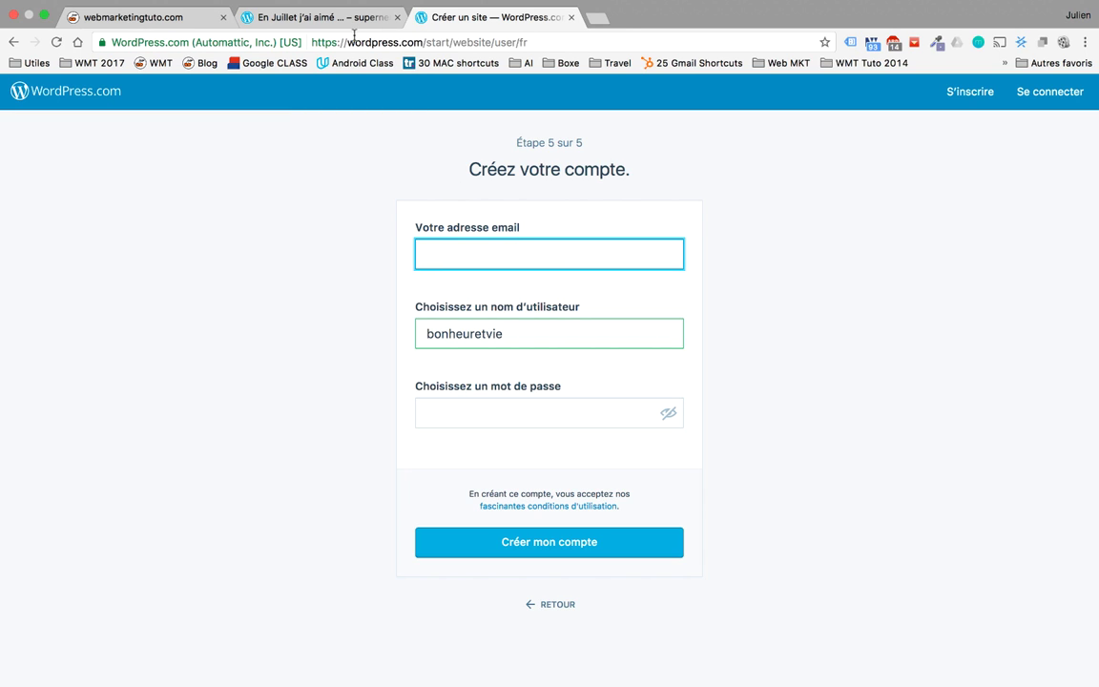
click(580, 249)
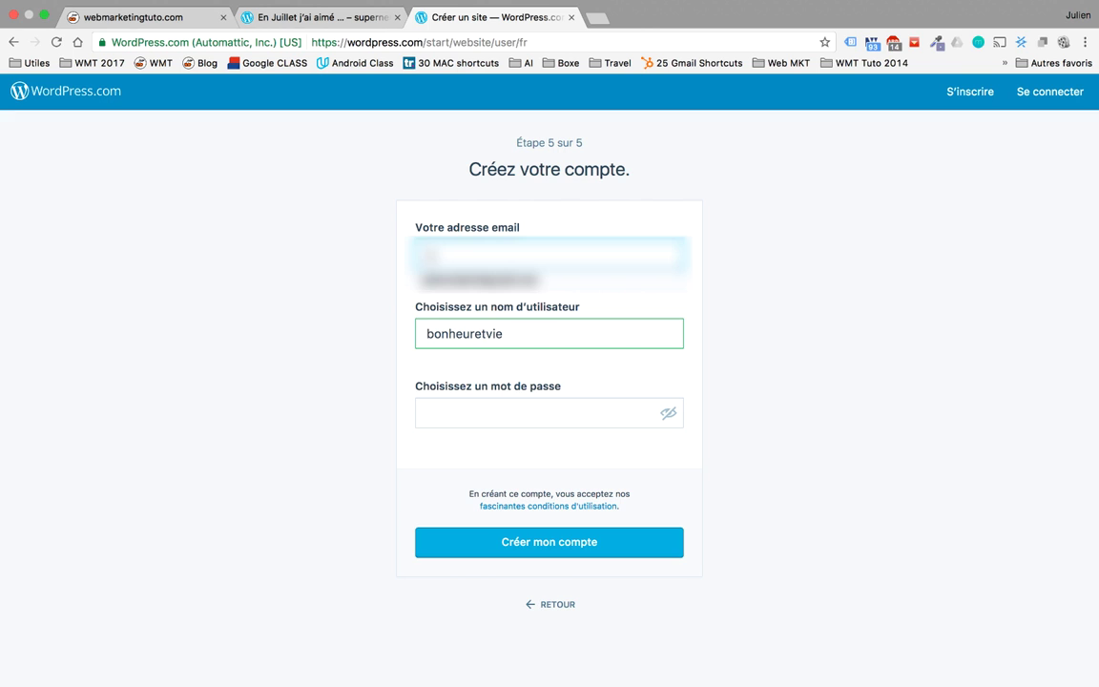
click(477, 279)
click(579, 406)
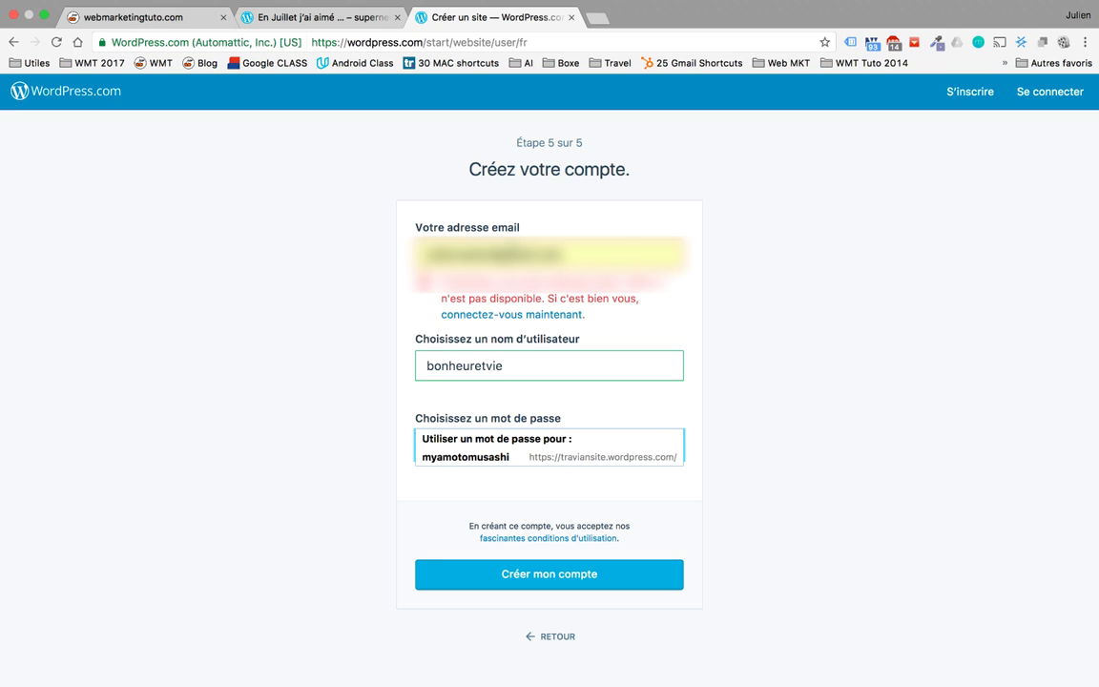
Step: Replace the rejected e-mail with a different address after the availability error
drag(496, 254, 375, 244)
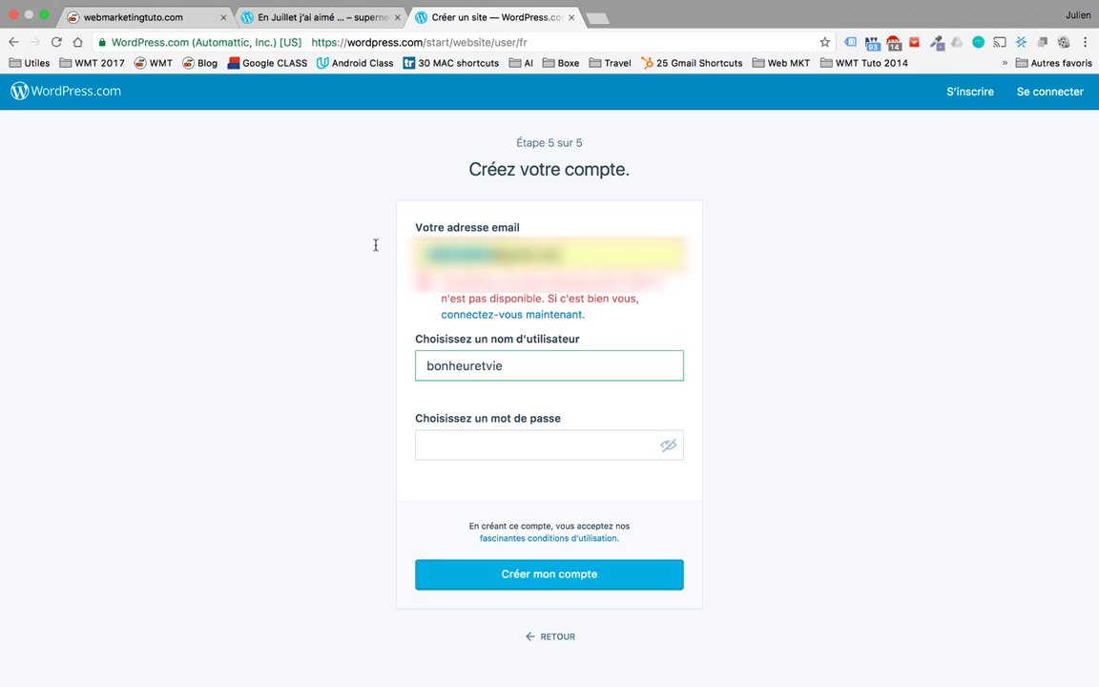
key(super+v)
key(BackSpace)
key(BackSpace)
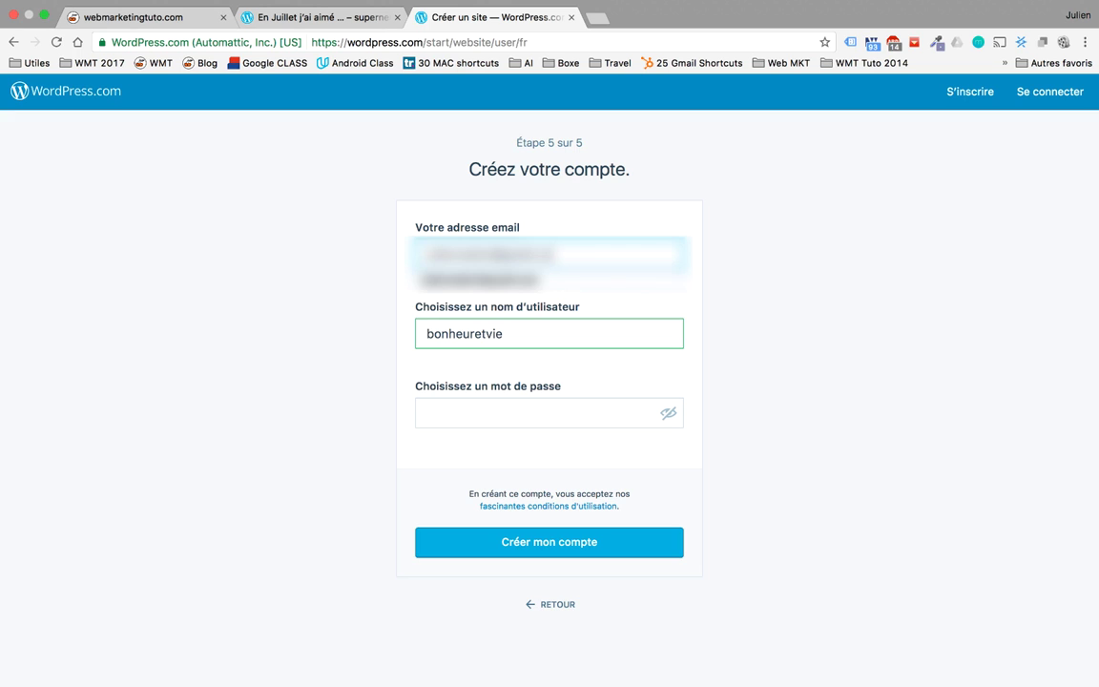
text(fr)
click(379, 253)
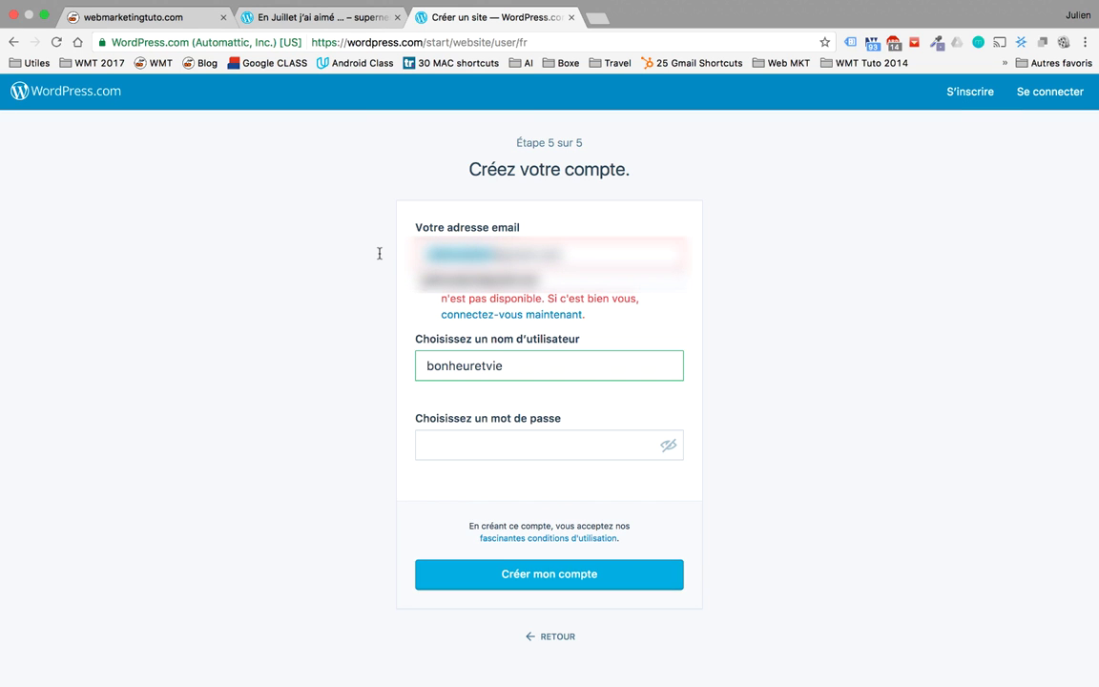
click(424, 254)
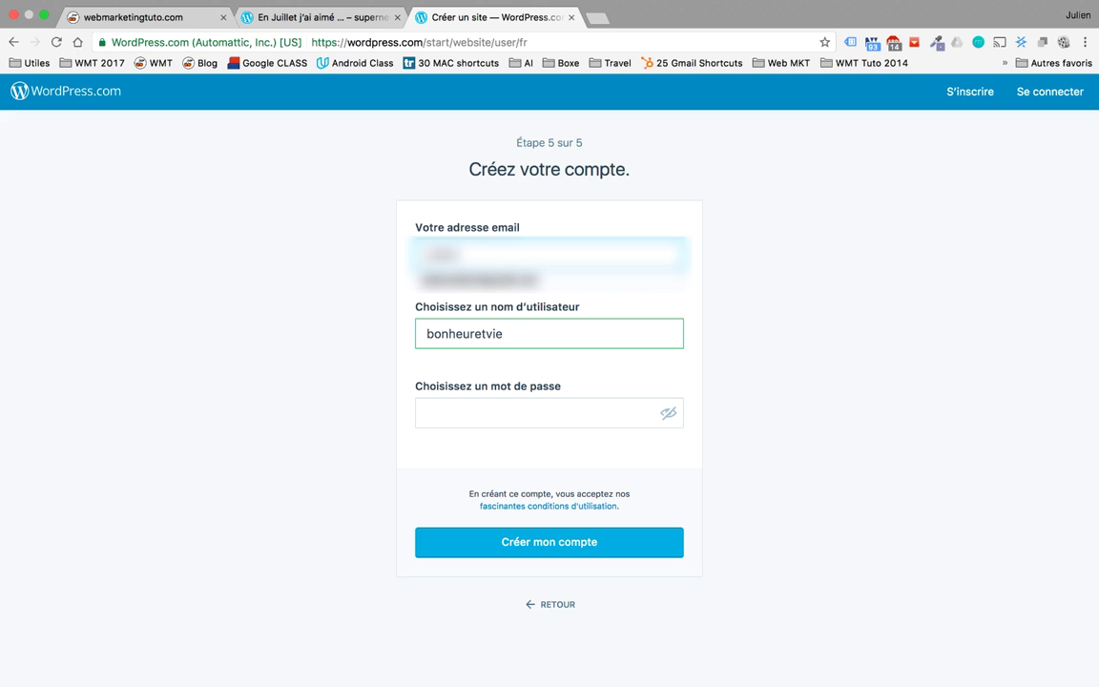
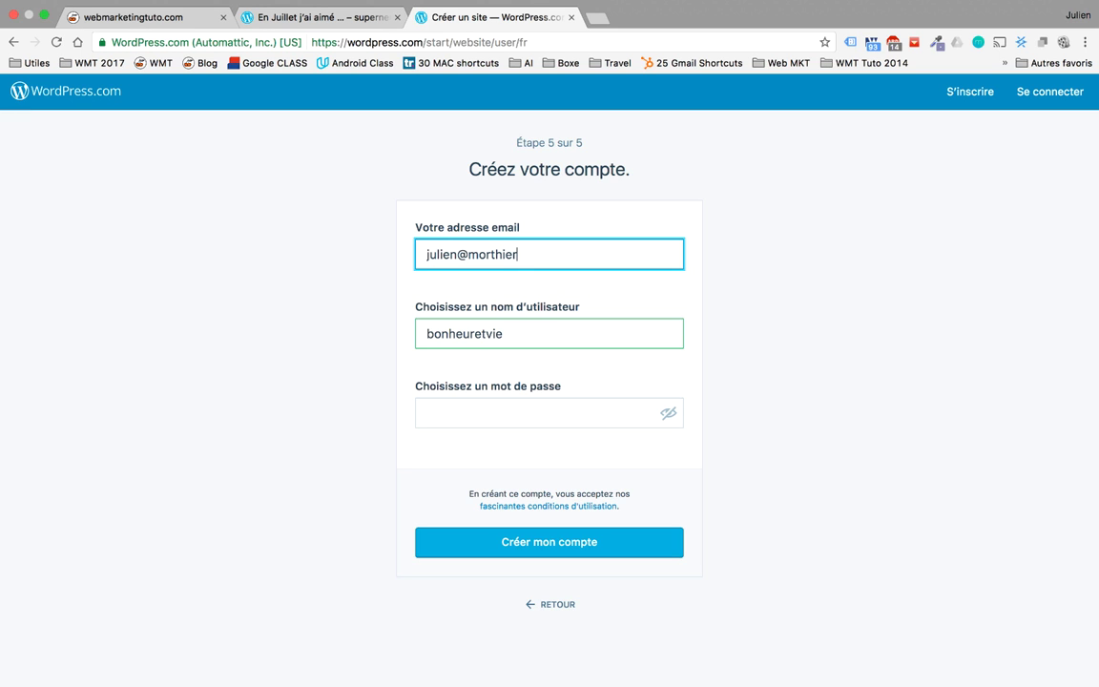
click(534, 408)
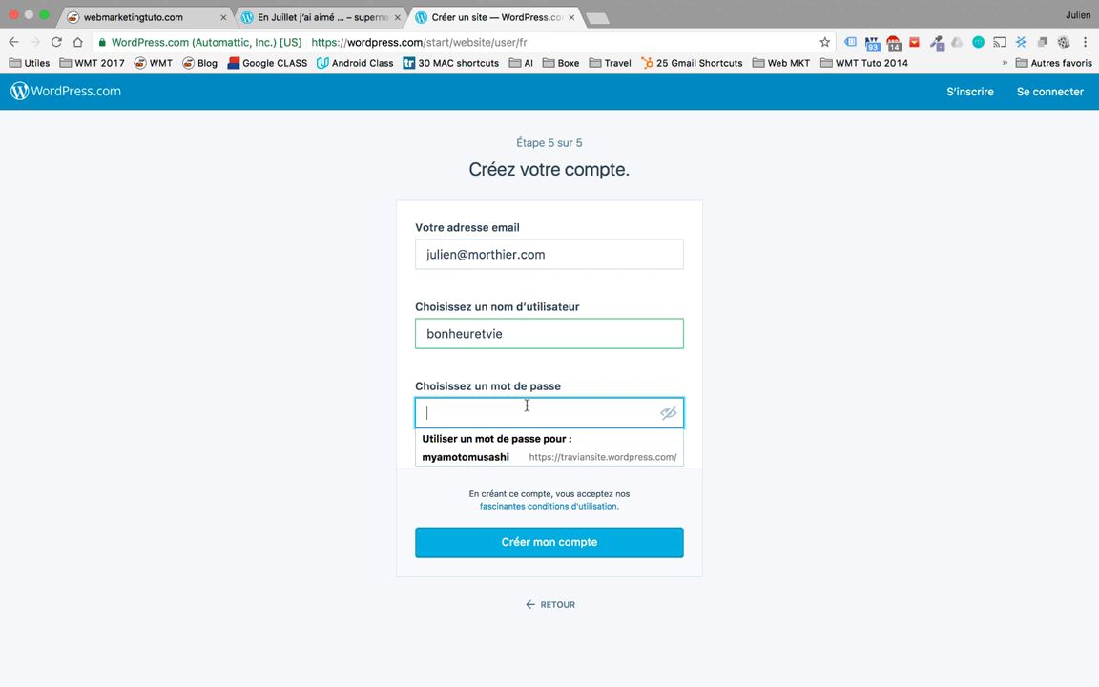
click(473, 254)
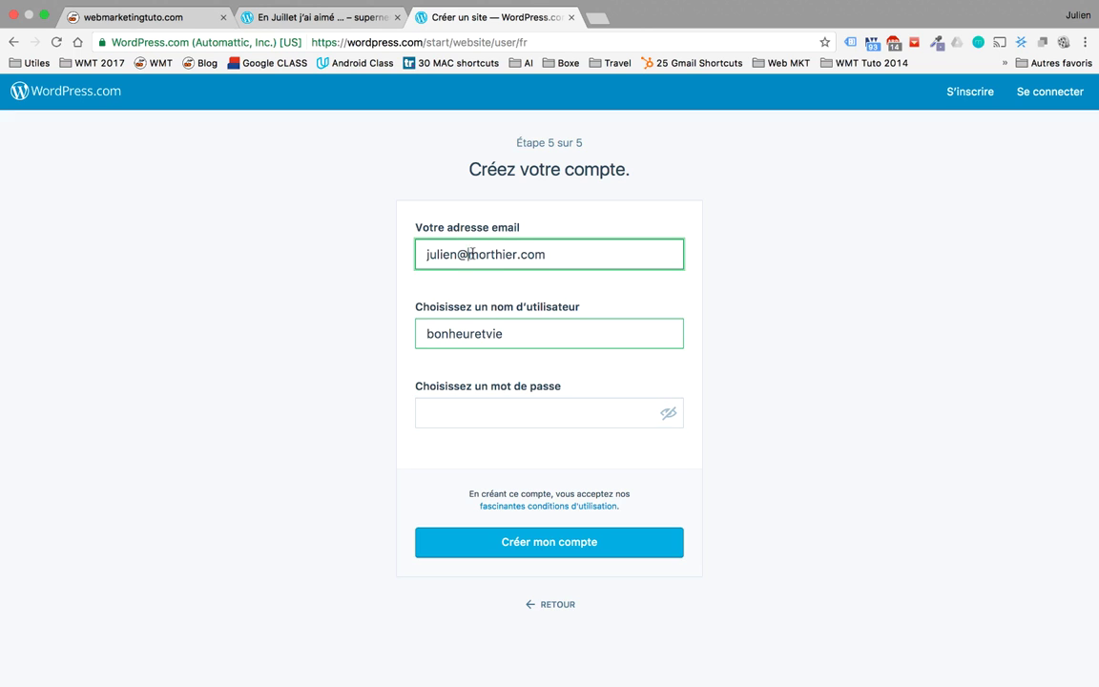
drag(469, 254, 496, 252)
Step: Open a new tab and load the user's personal website, browsing its homepage
click(593, 19)
text(mo)
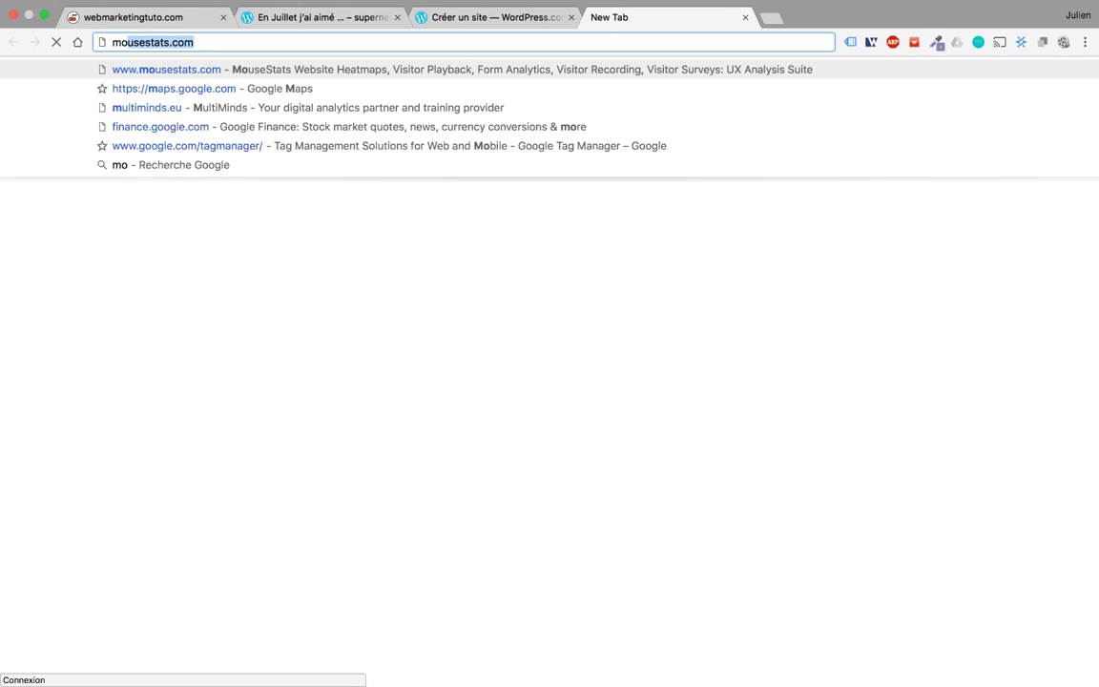
text(r)
key(Return)
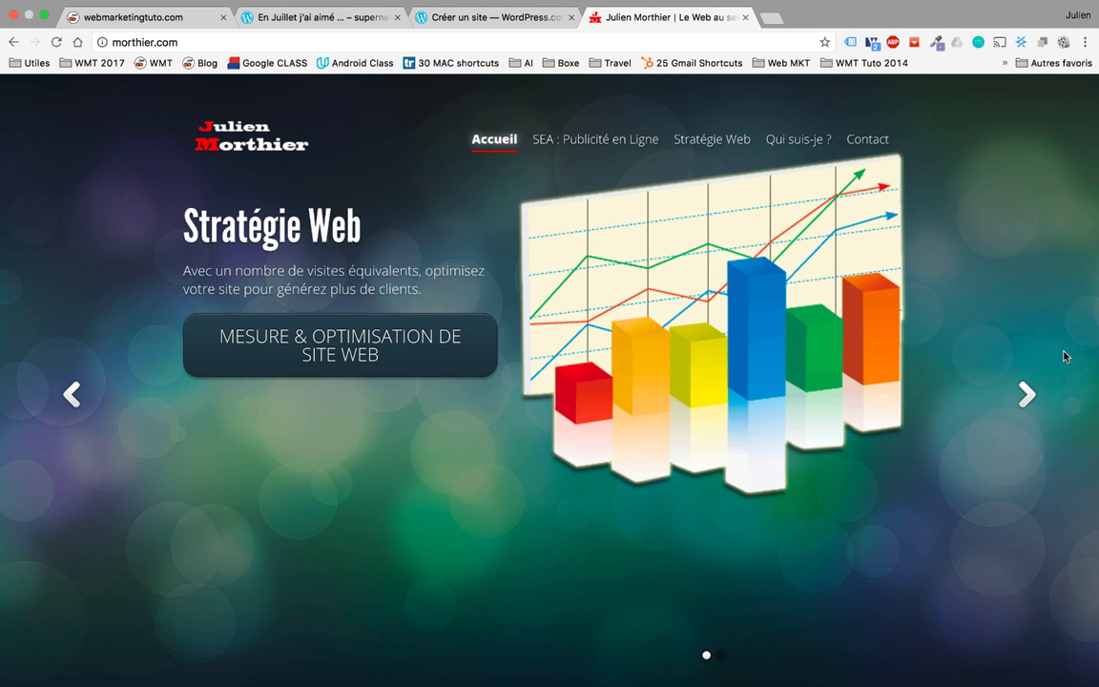
click(1026, 394)
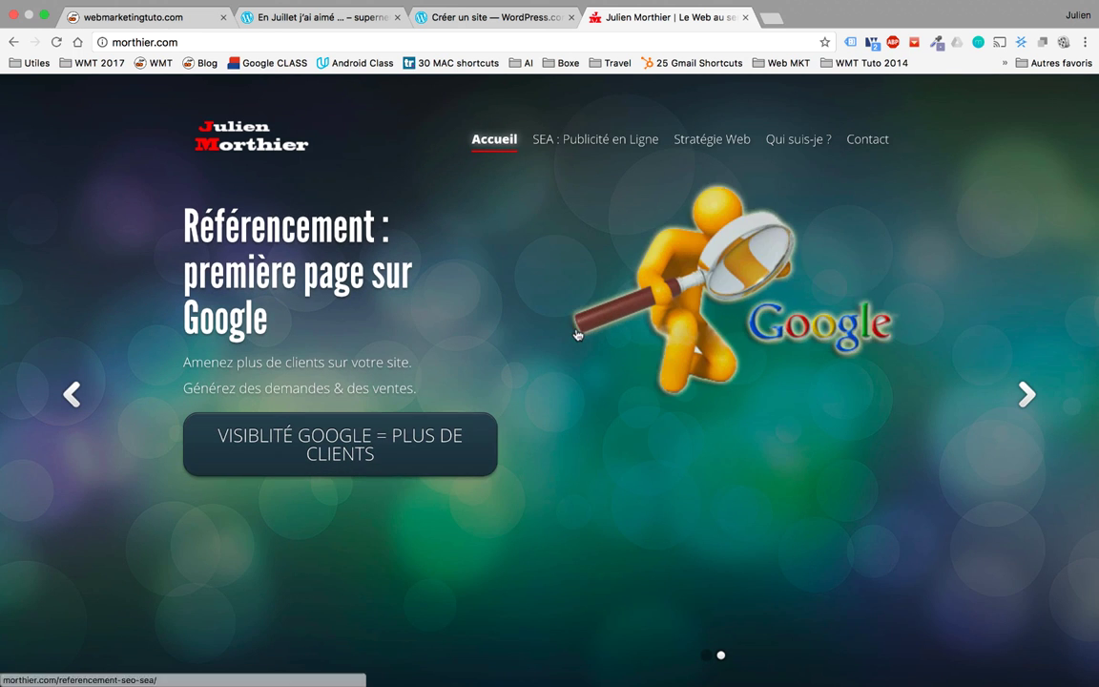
scroll(601, 338, down, 5)
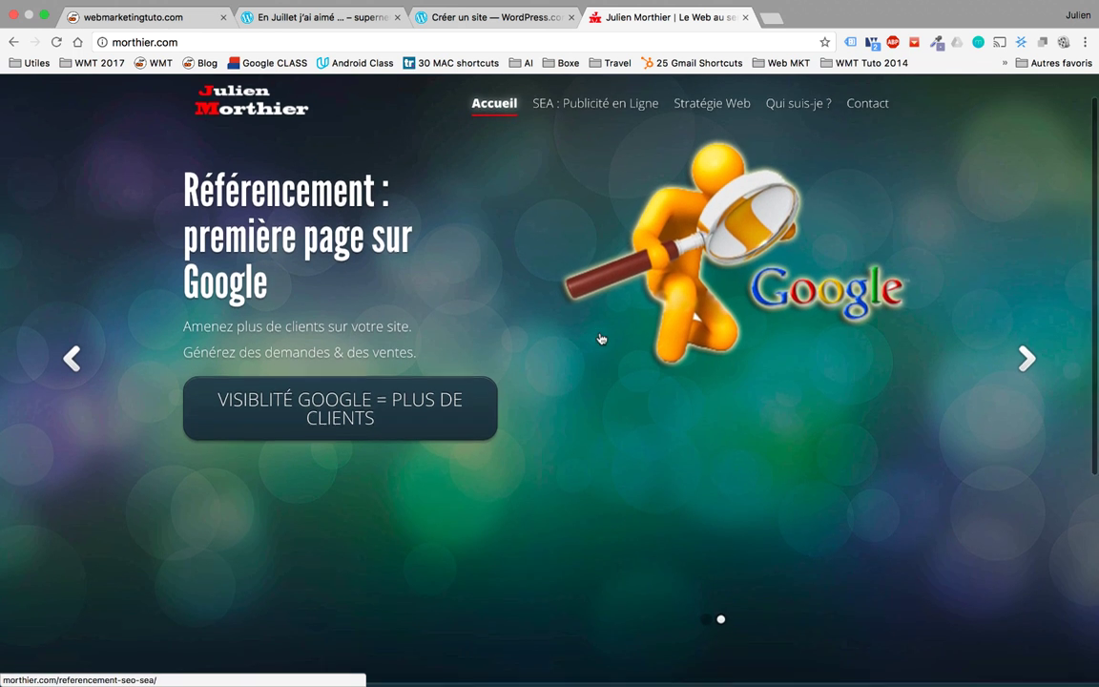
scroll(601, 338, up, 5)
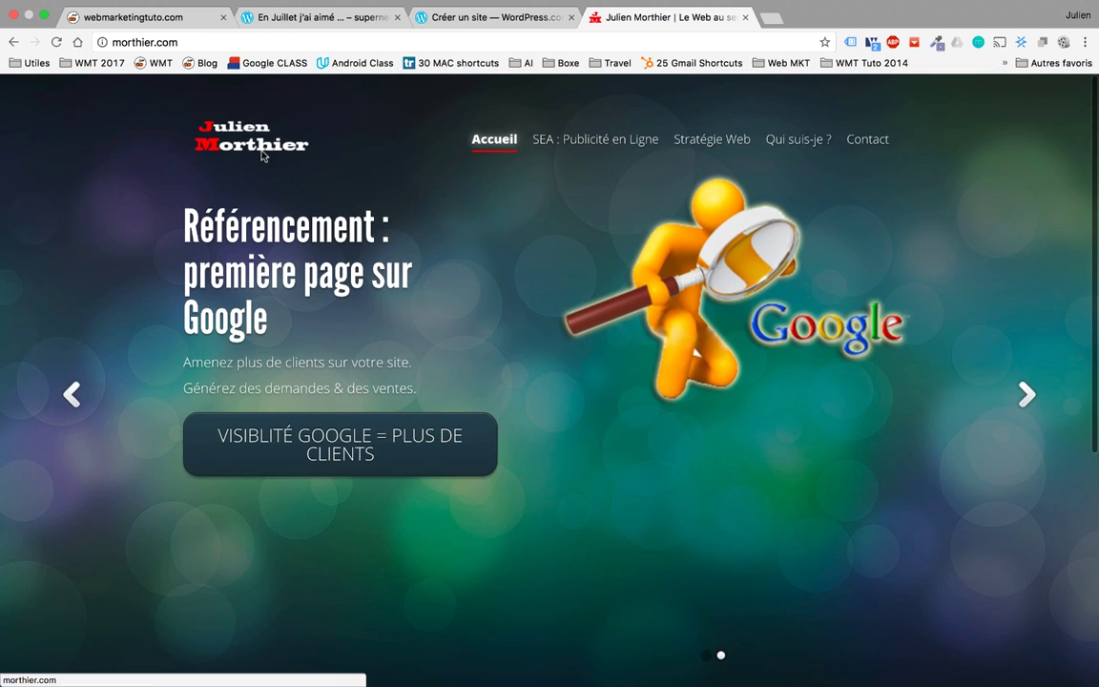
Step: Add a name subdomain to the personal site's address and load that page
click(148, 42)
click(147, 43)
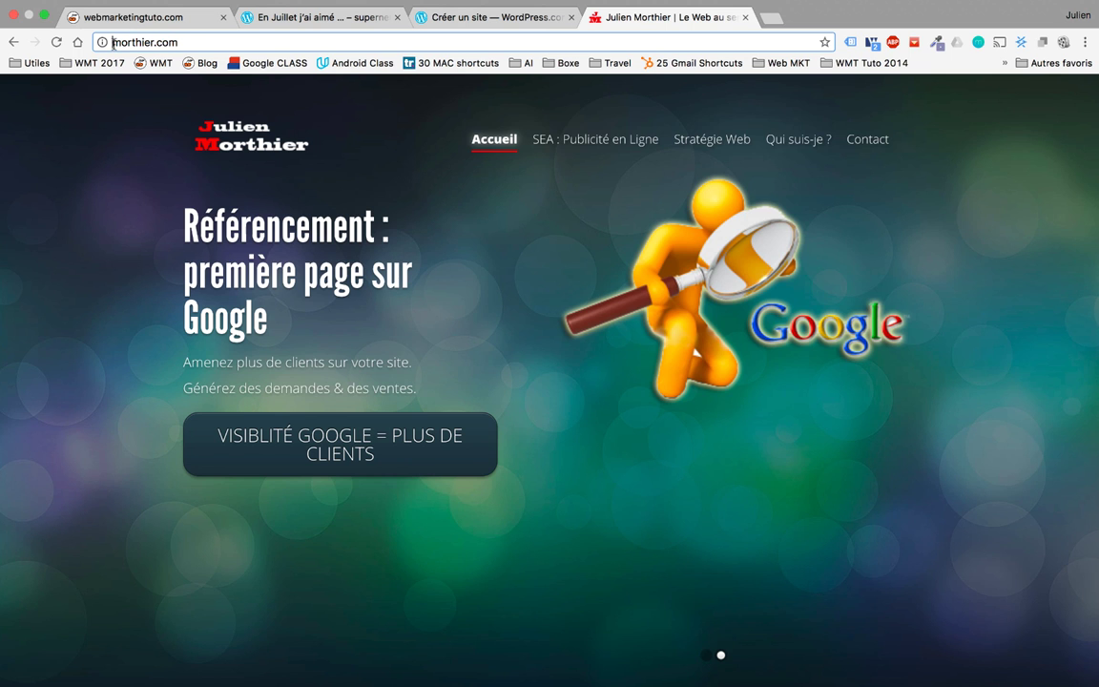
text(julien.)
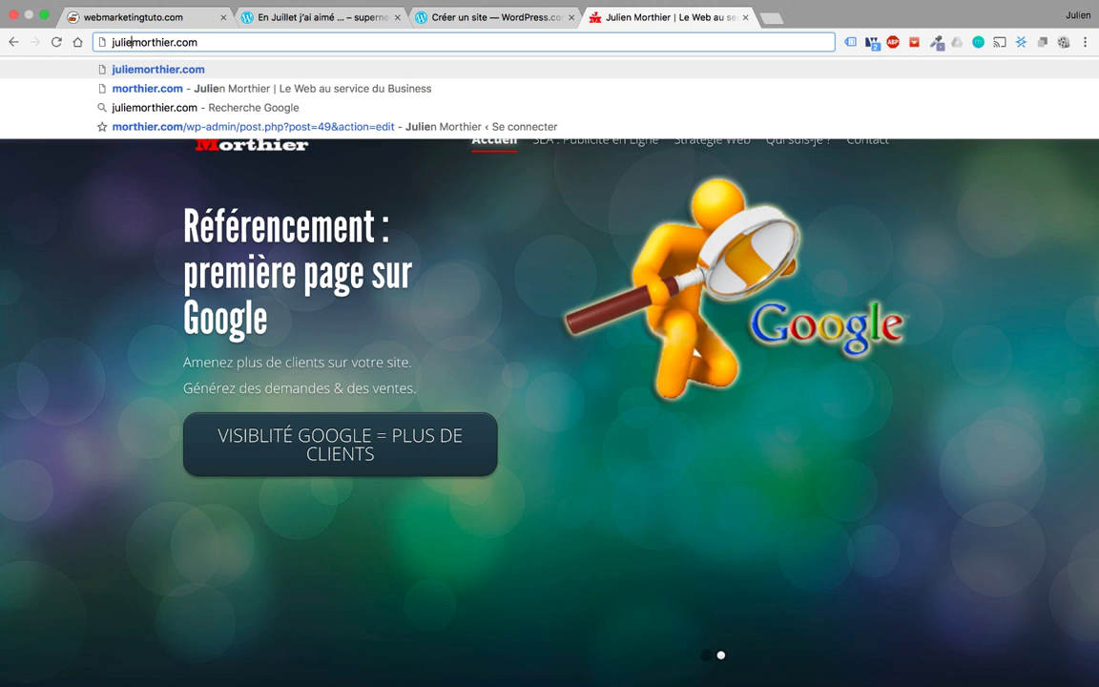
key(Return)
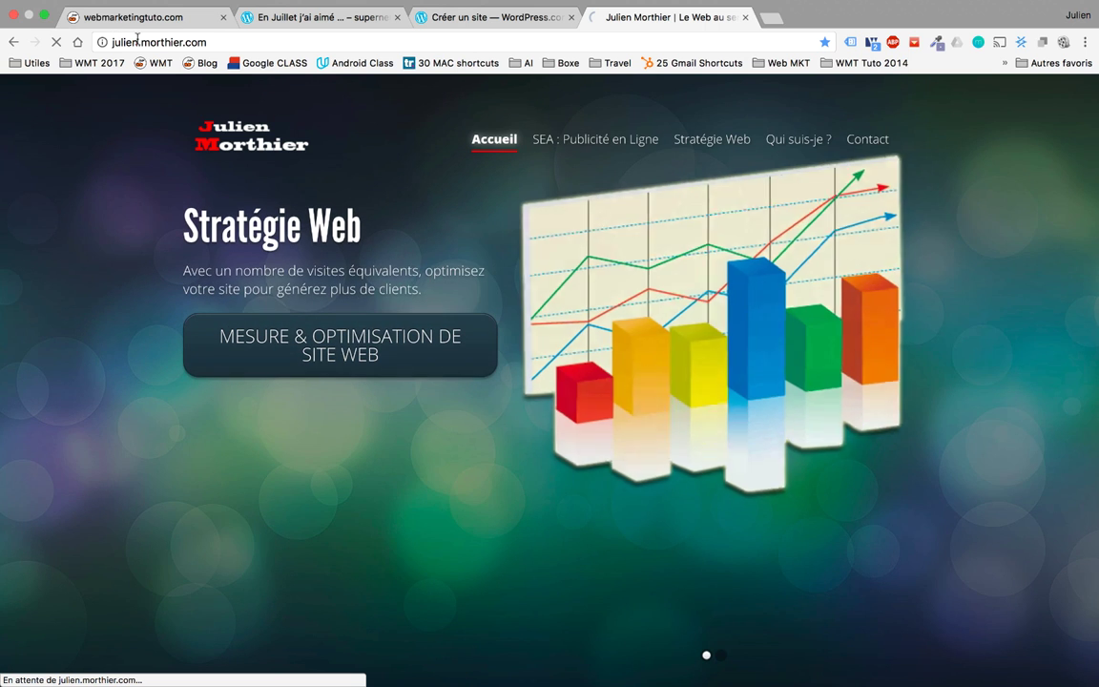
Step: Back on the sign-up form, enter the account password and create the account
click(496, 19)
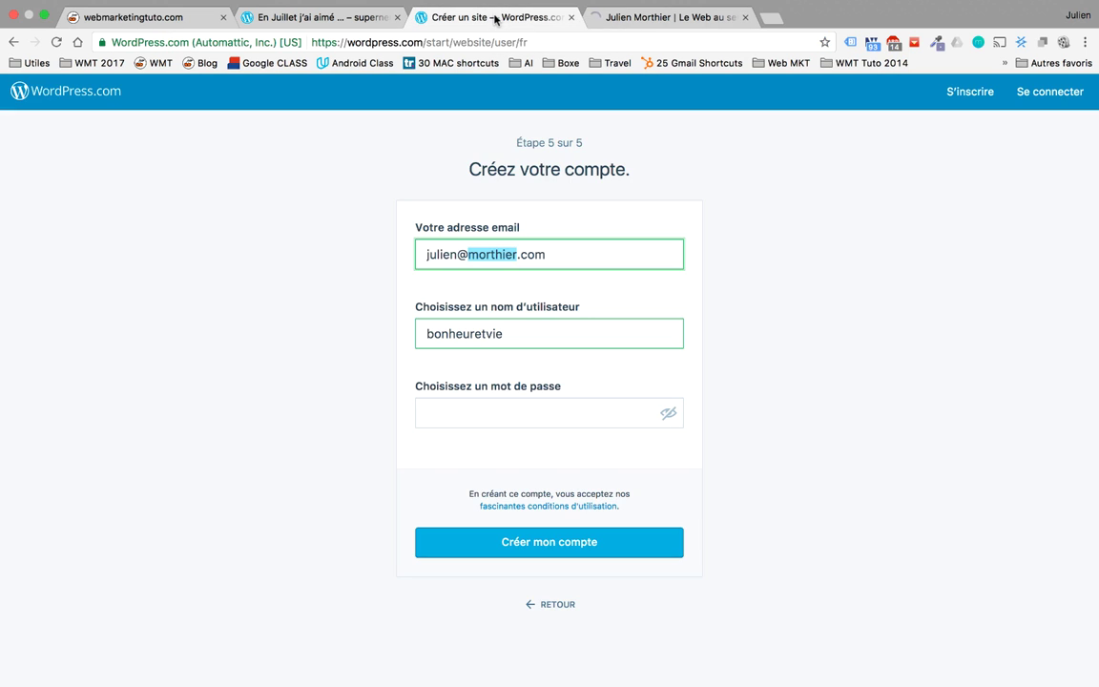
click(493, 408)
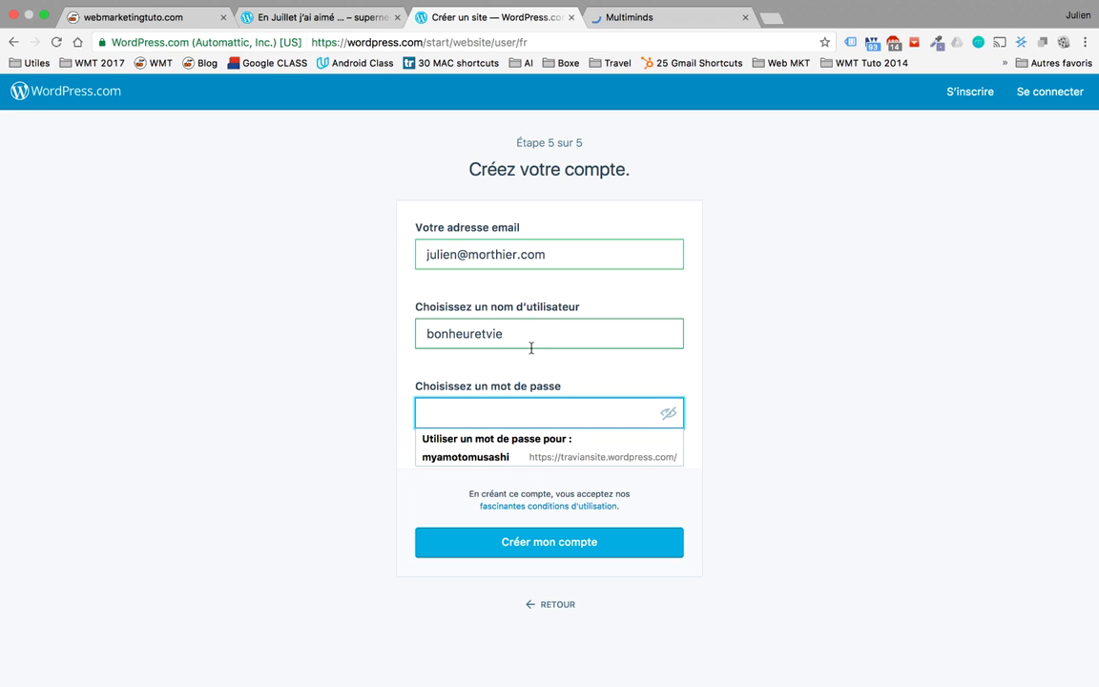
text(••••)
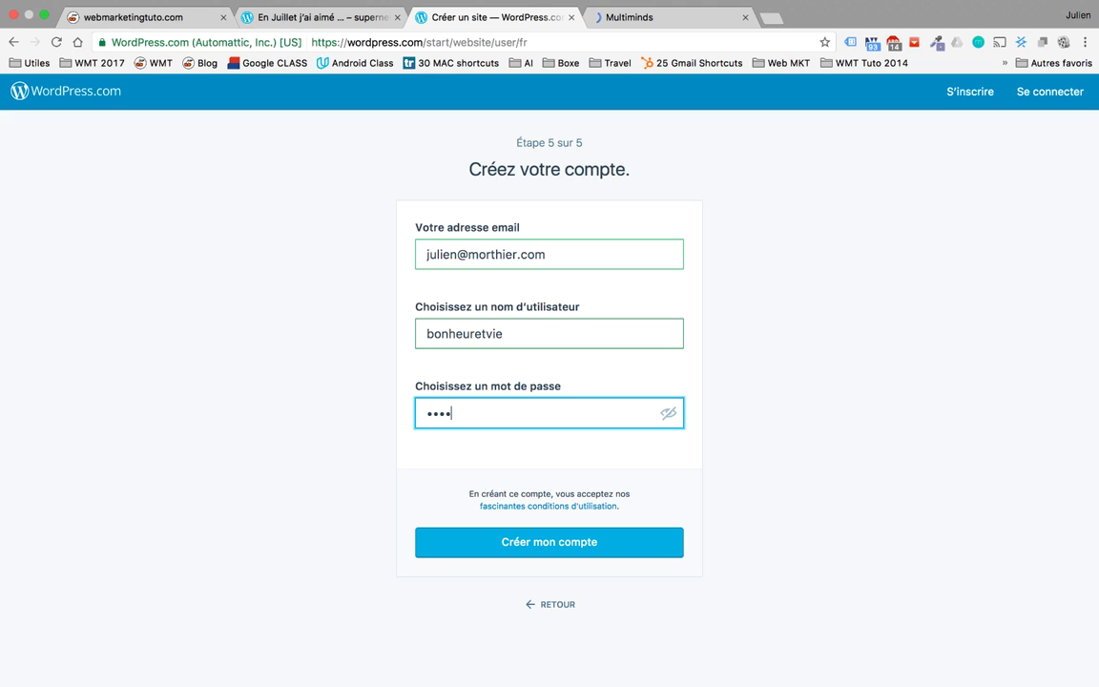
key(BackSpace)
key(BackSpace)
key(BackSpace)
key(BackSpace)
text(•••••••)
key(Return)
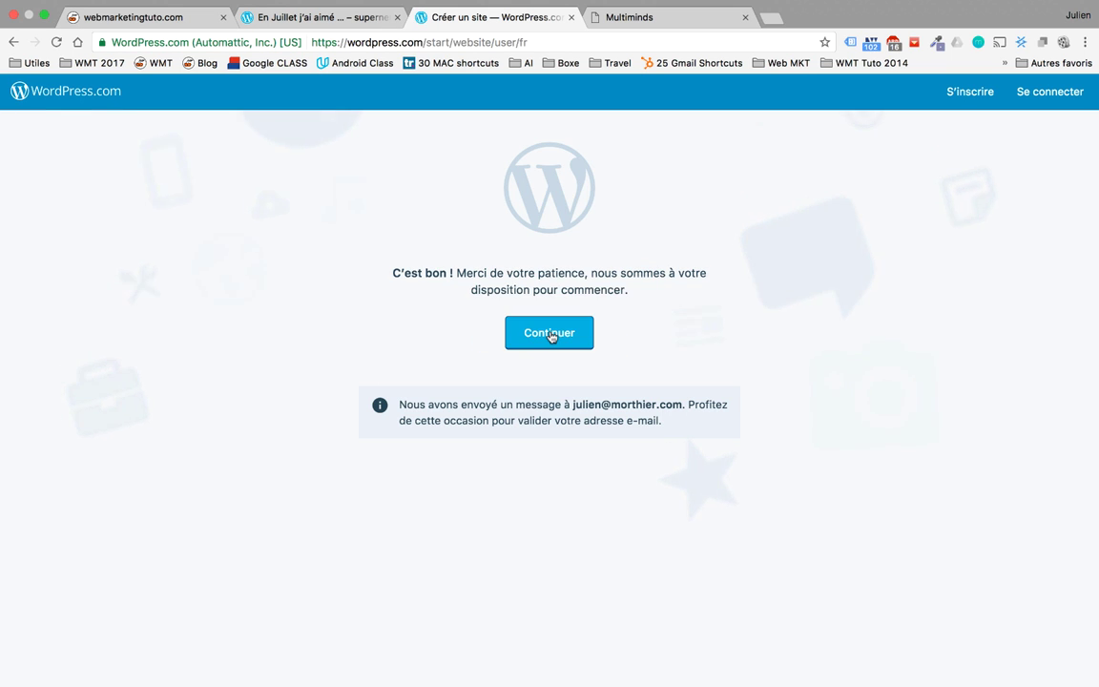
Step: Continue to the new site and step through, then dismiss, the welcome tour
click(551, 335)
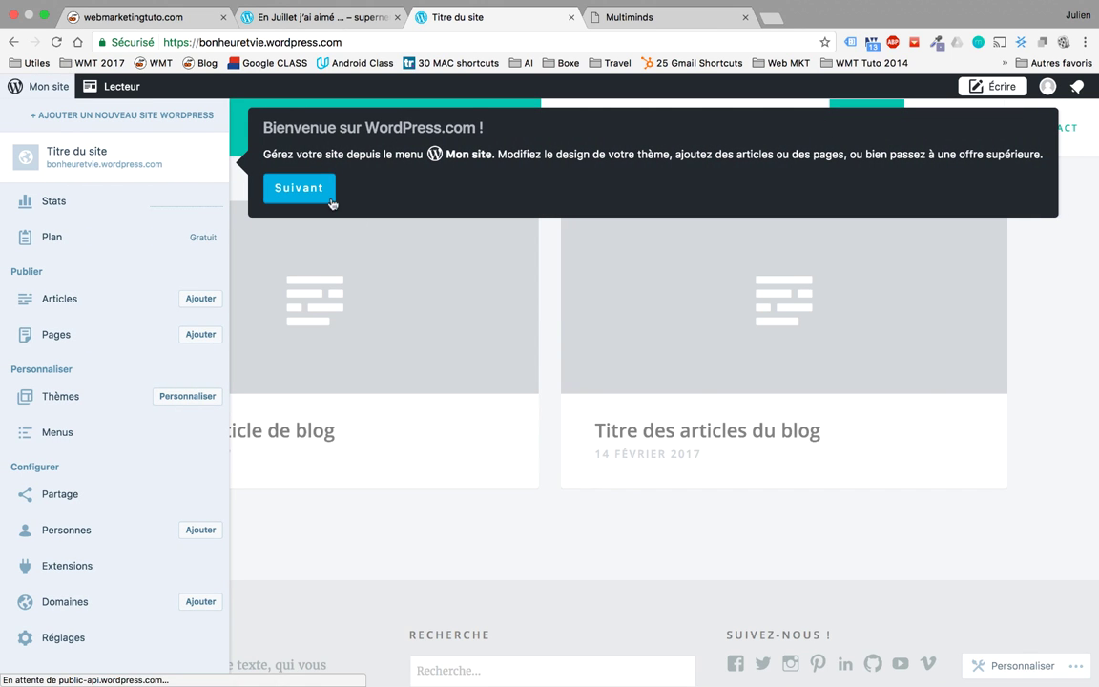
click(309, 188)
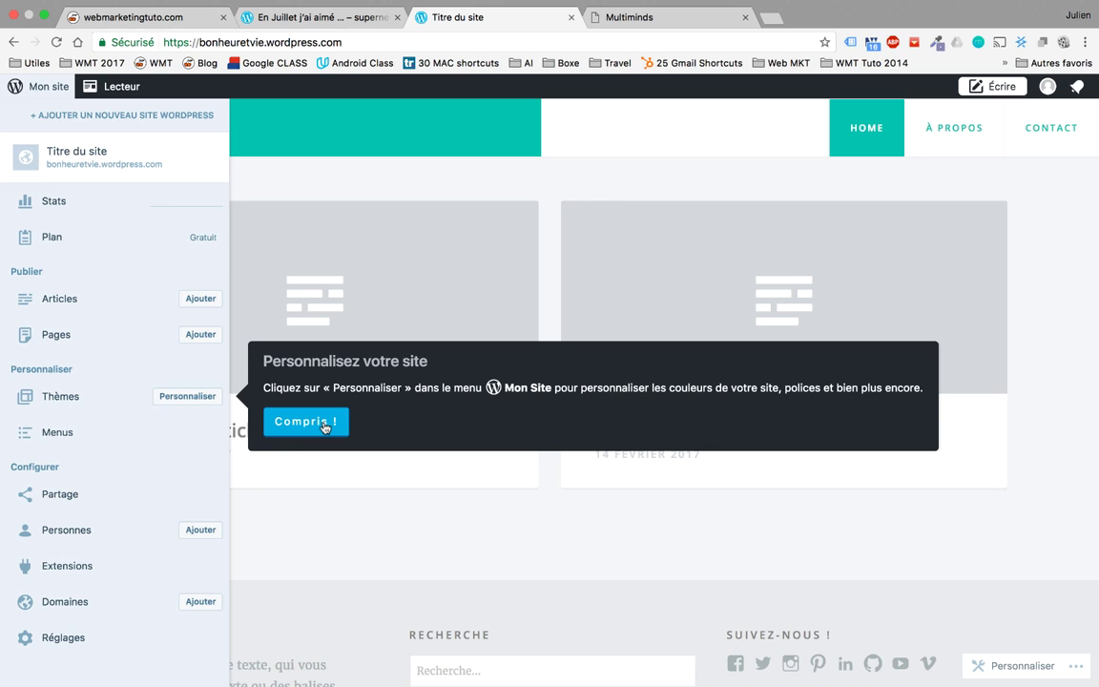
click(387, 518)
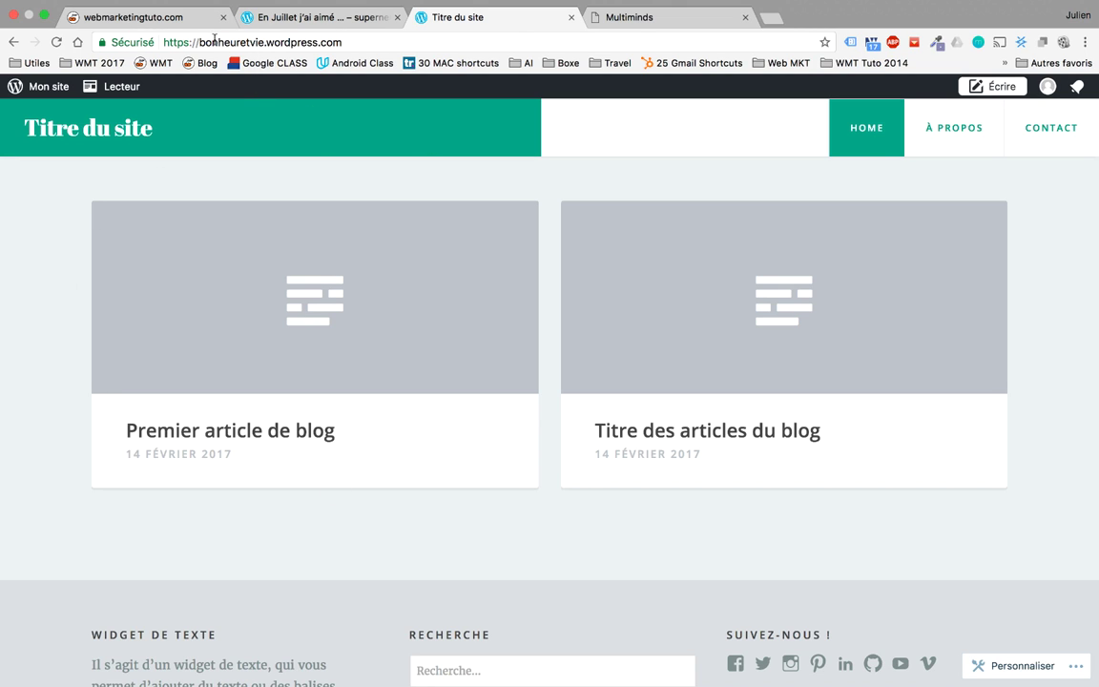
Step: Select the blog's address, reload the blog, and open Mon site > Articles
drag(200, 42, 358, 43)
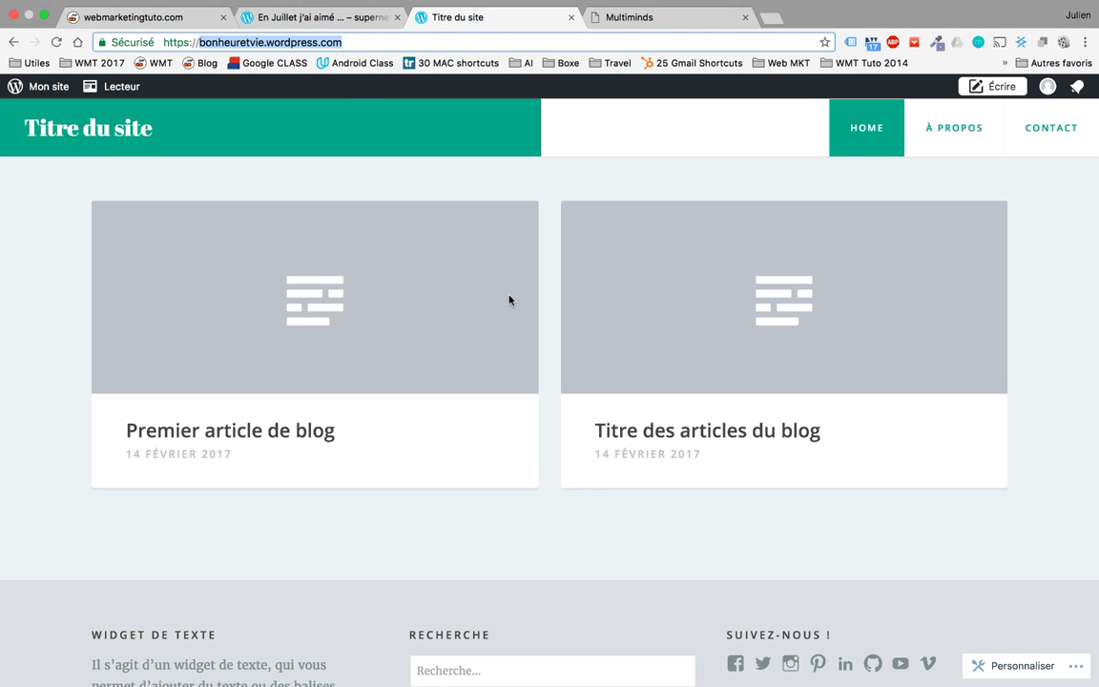
click(131, 129)
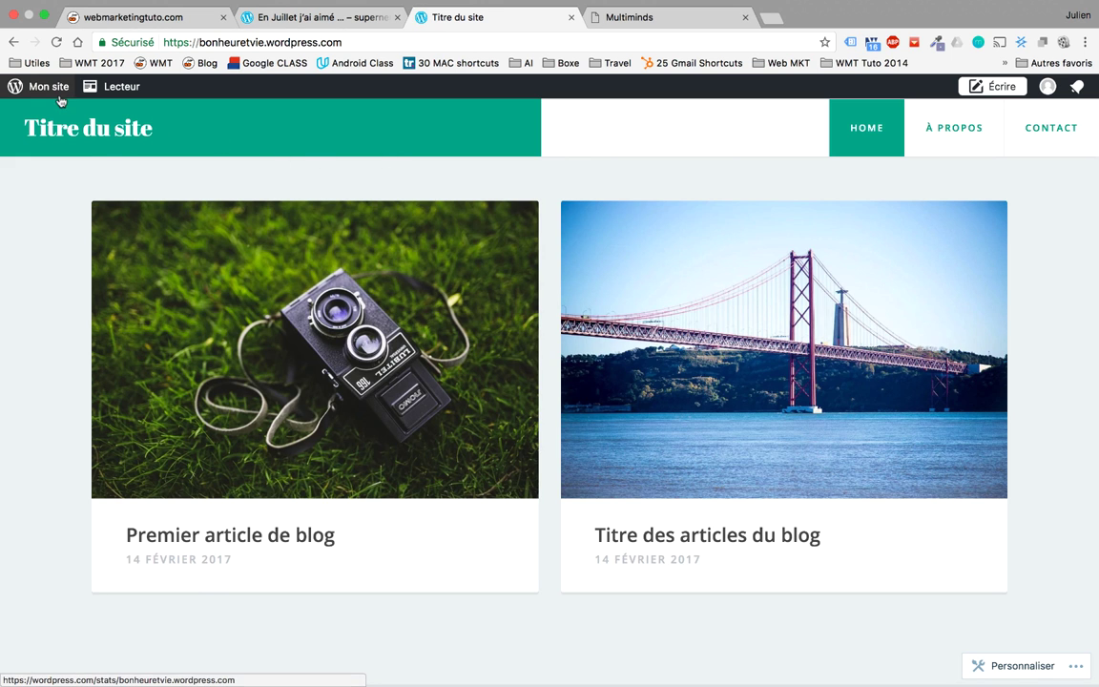
click(48, 86)
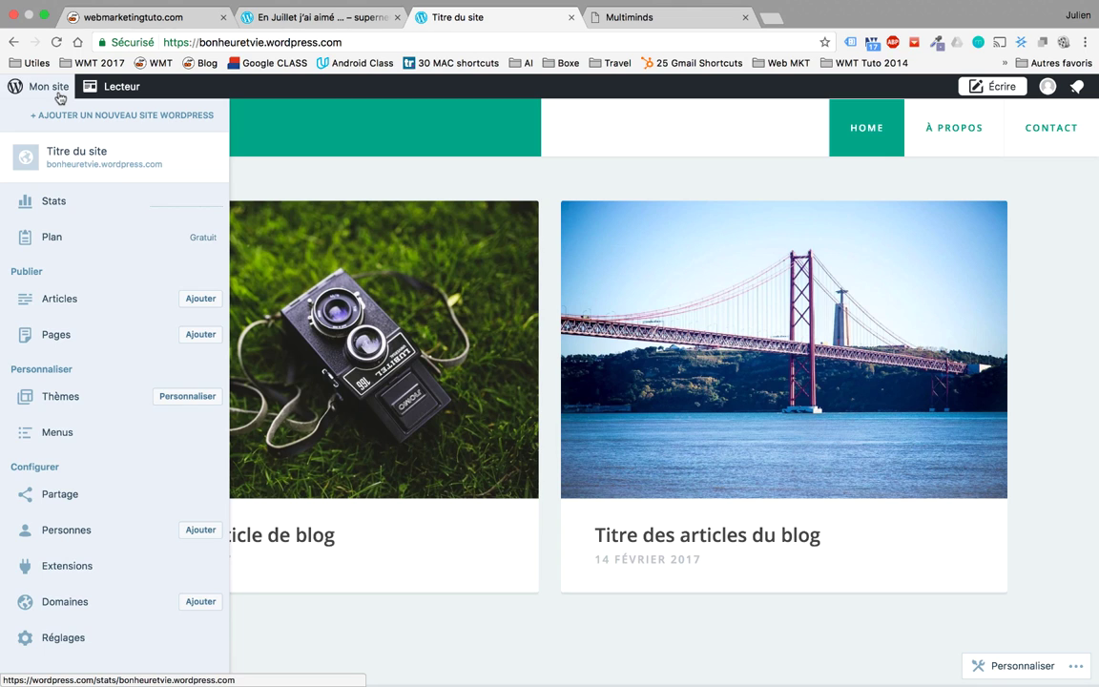
click(85, 302)
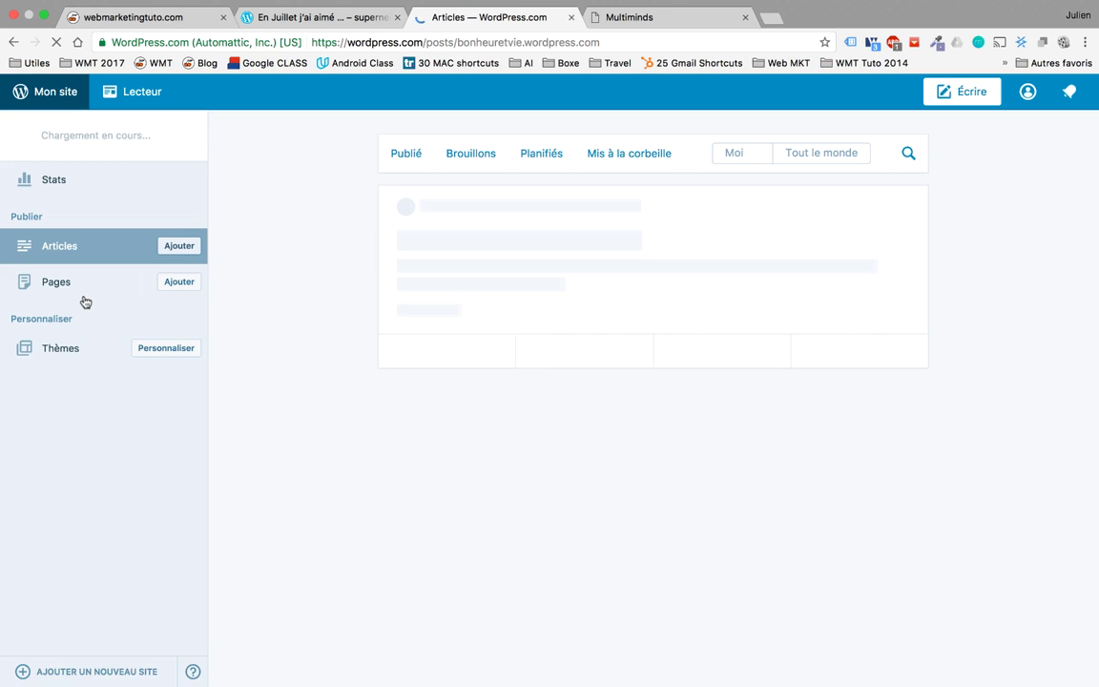
Step: Close the Multiminds tab, select its daily quote with the author, and start a new article
click(762, 19)
click(746, 17)
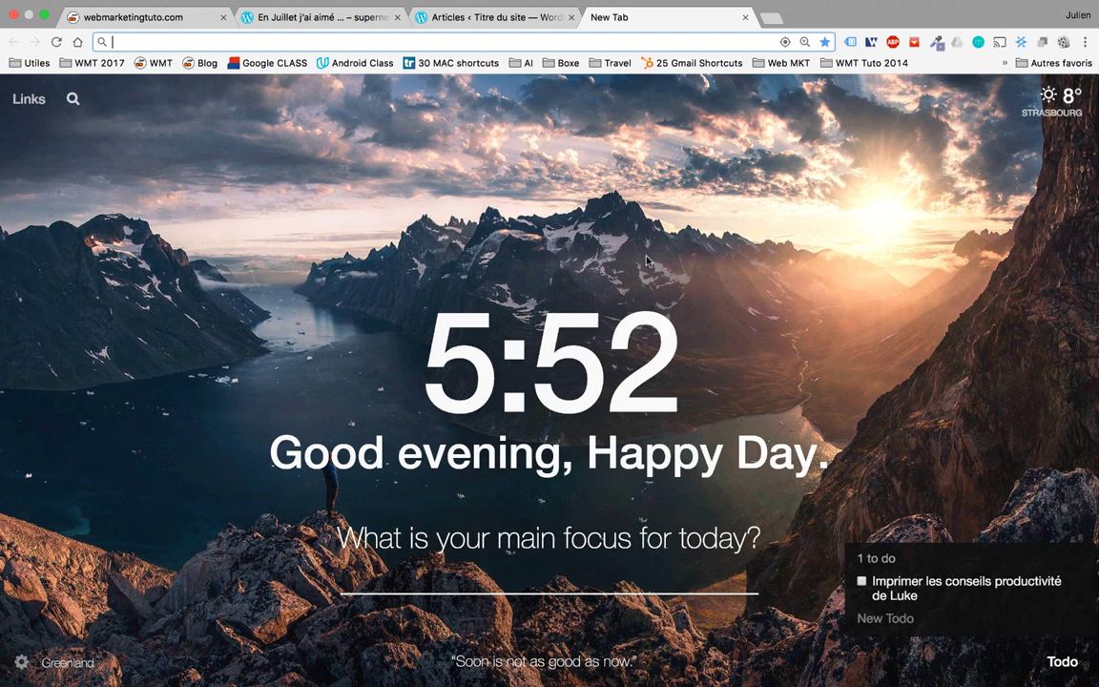
mouse_move(572, 673)
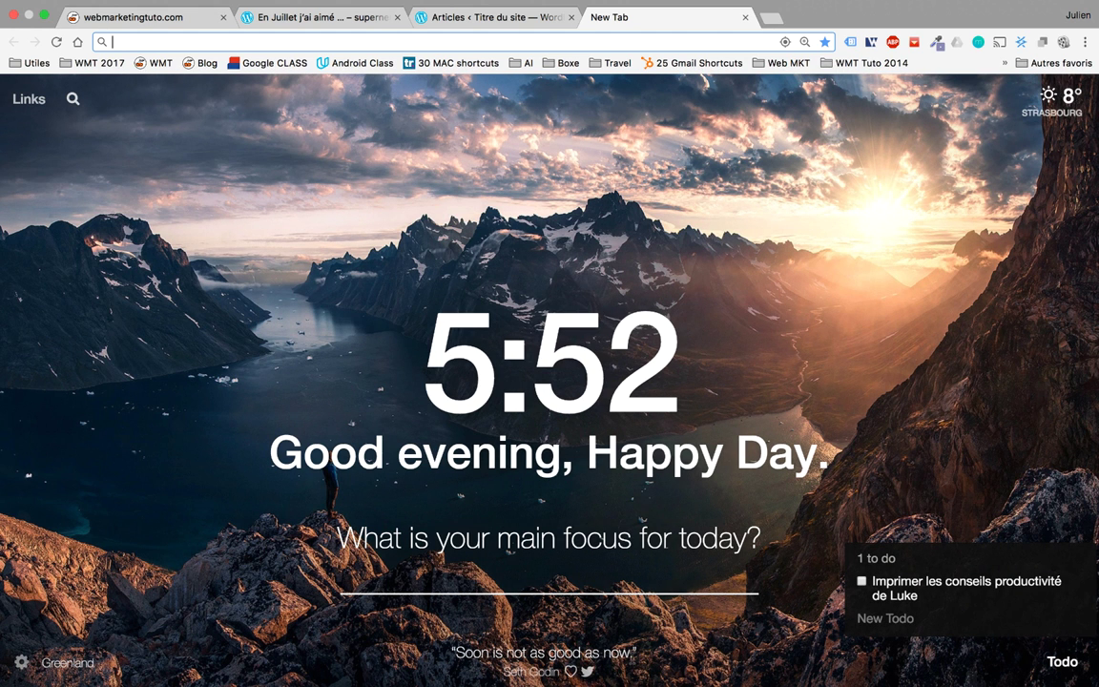
drag(563, 673, 448, 653)
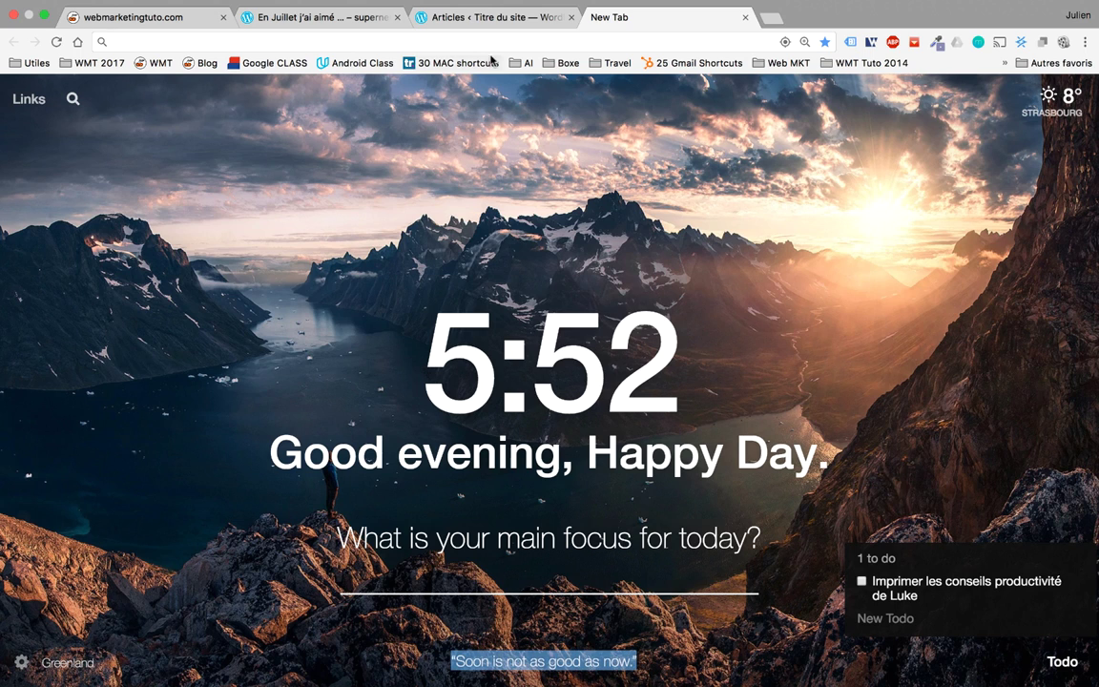
click(457, 19)
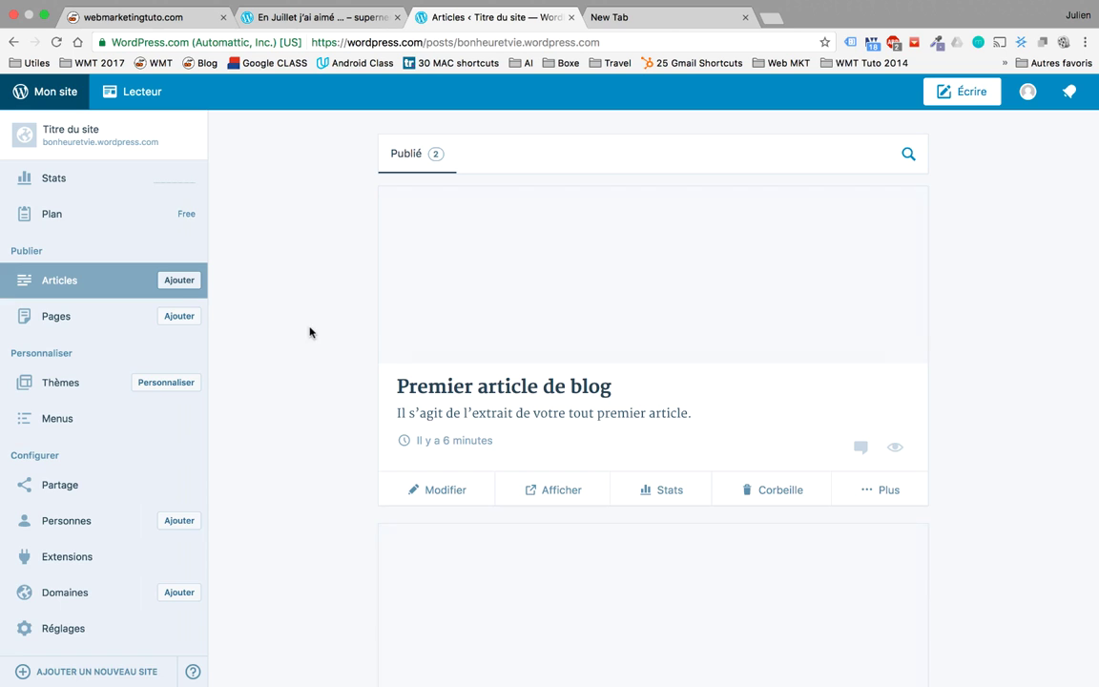
click(178, 287)
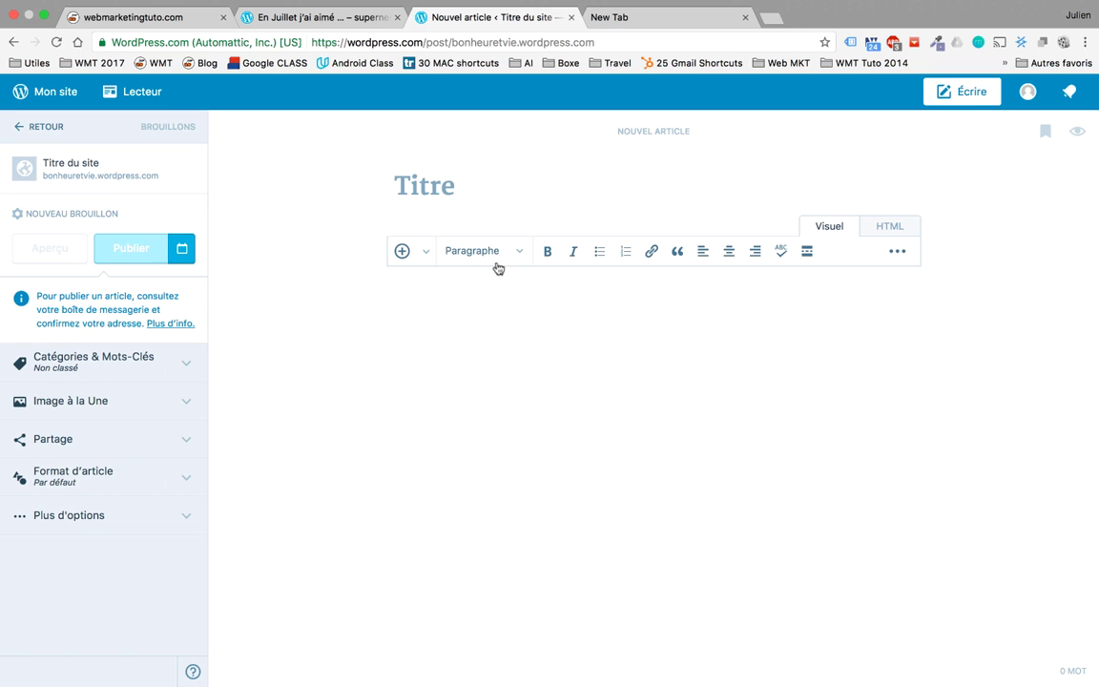
Step: Title the article 'Mon premier article sur le web!'
text(Mon prm)
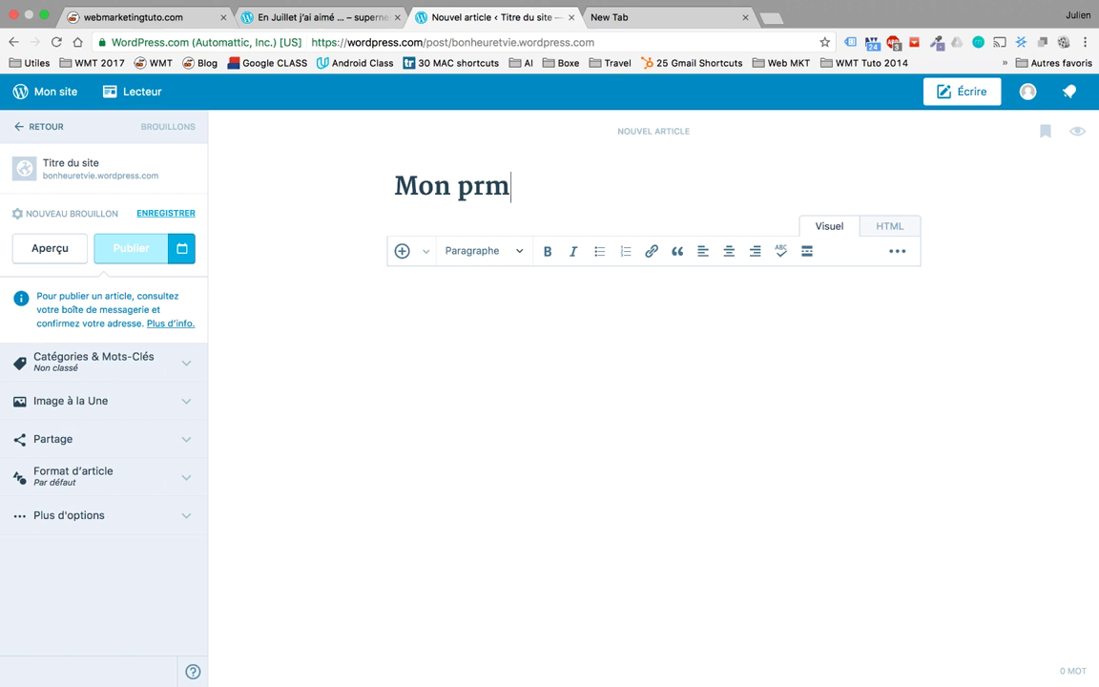
key(BackSpace)
text(emier art)
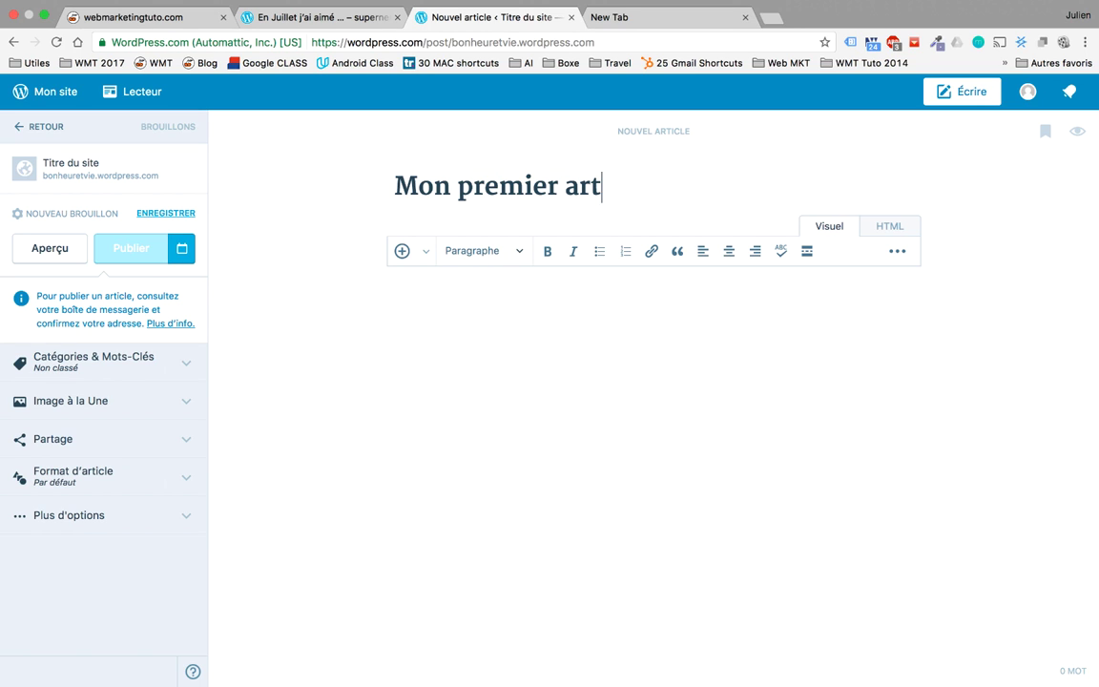
text(icle sur le web!)
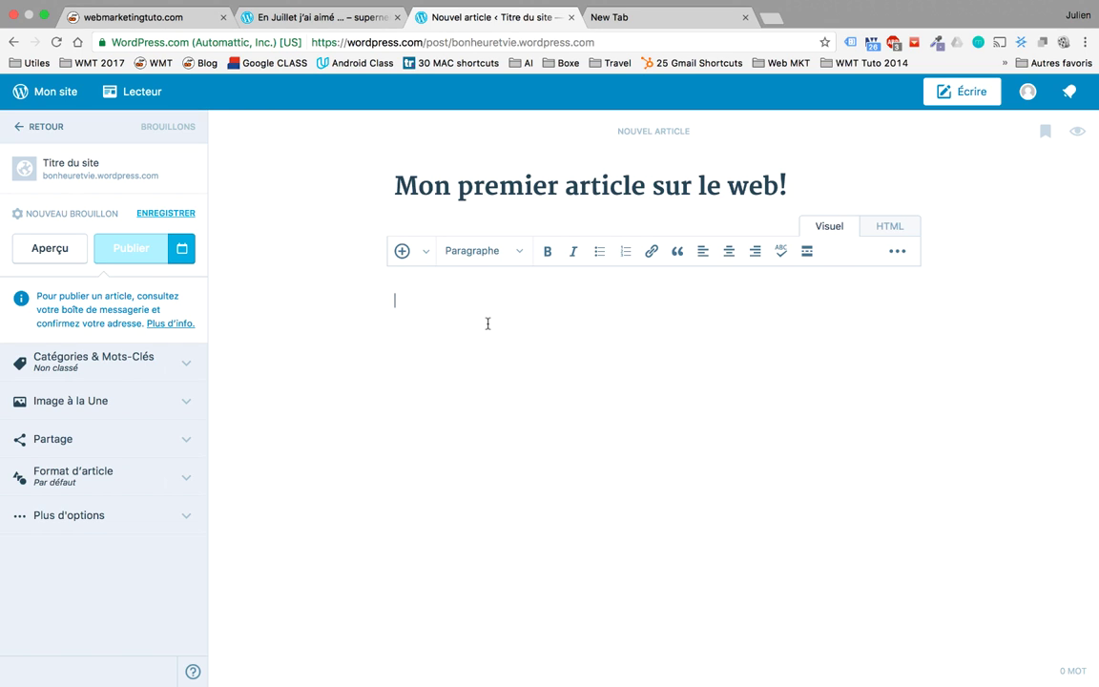
Step: Paste the copied quote, put the author on its own line, and centre both lines
text("Soon is not as good as now."Seth Godin)
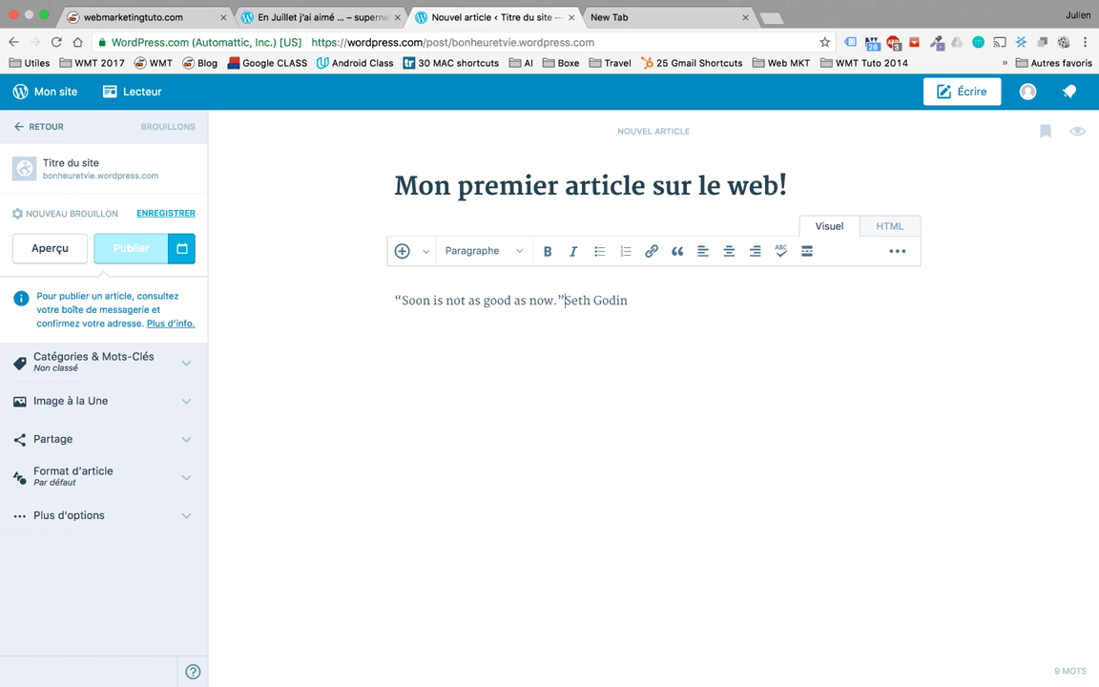
key(Return)
drag(581, 302, 382, 302)
click(729, 251)
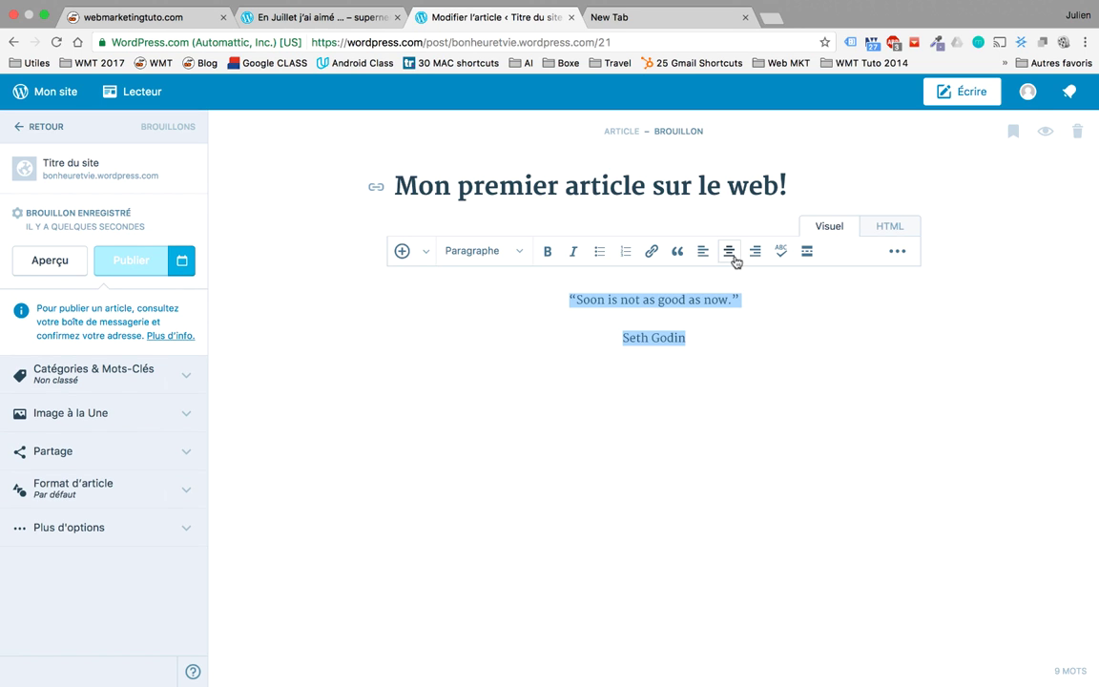
Step: Make the words 'now' and 'Soon' in the quote bold
triple_click(693, 301)
double_click(676, 299)
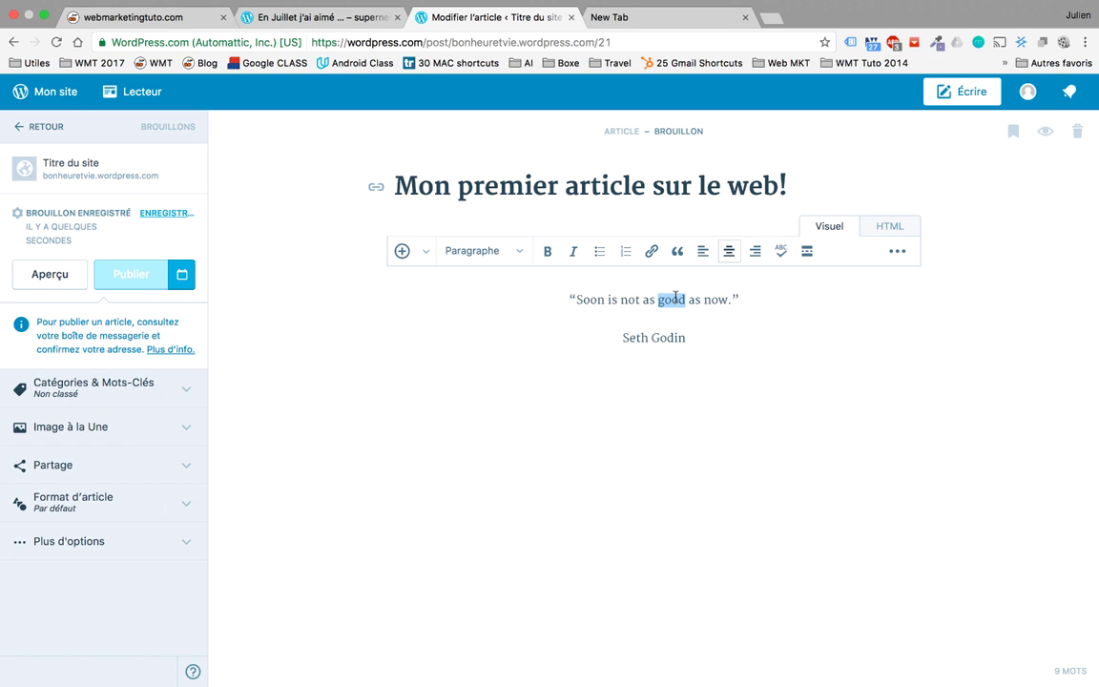
double_click(717, 301)
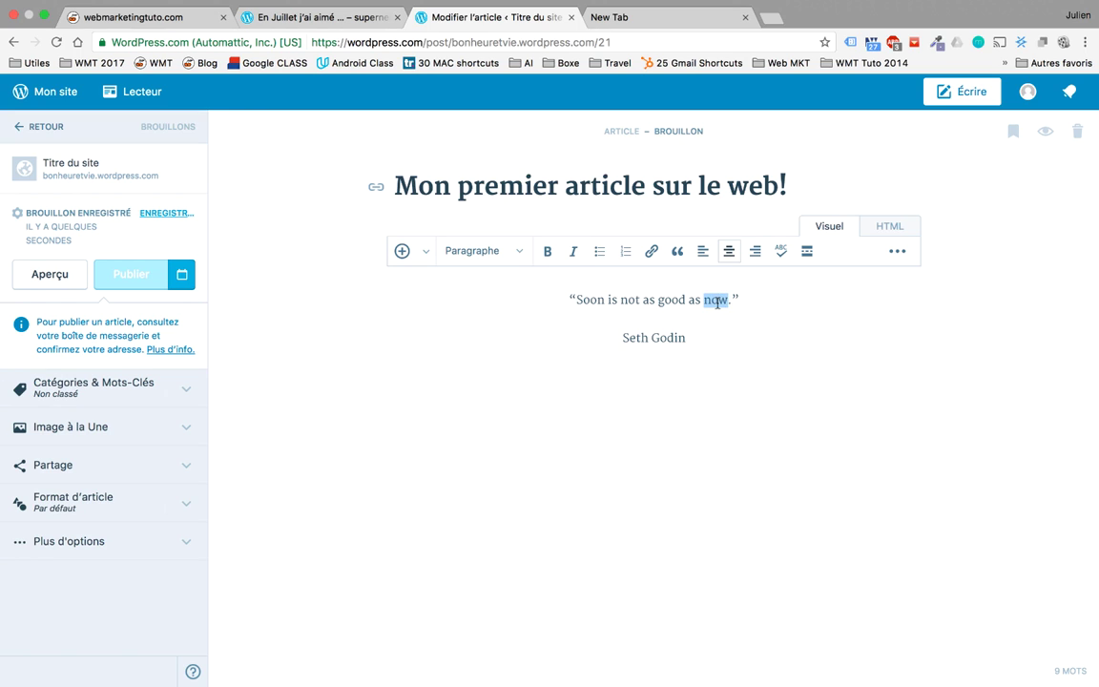
click(549, 254)
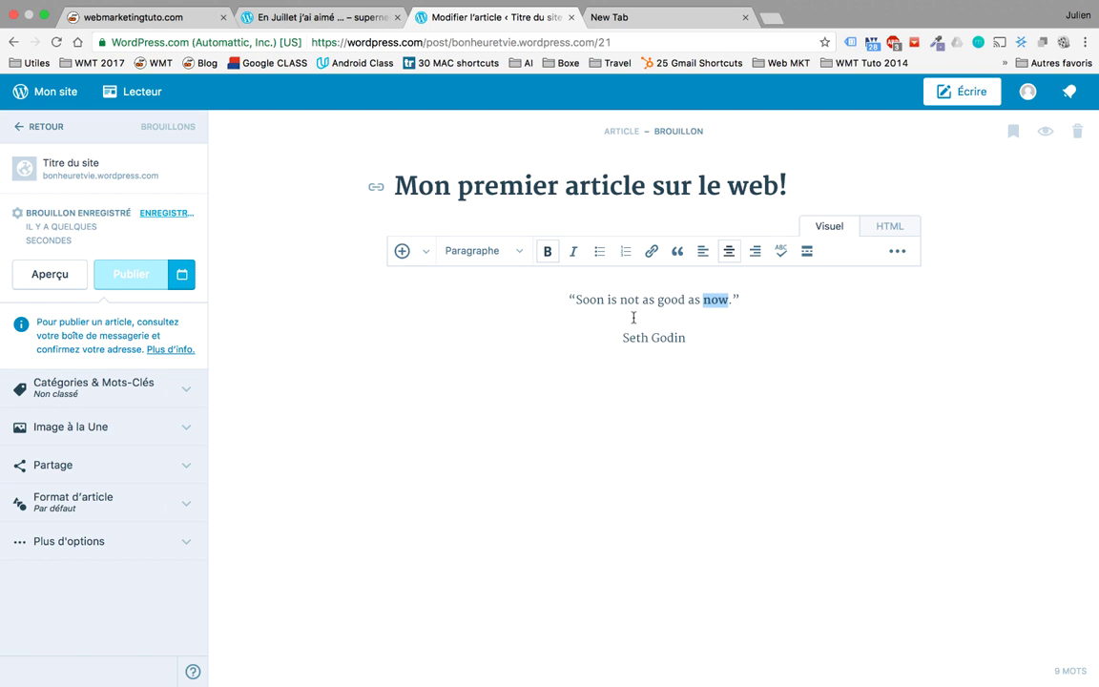
double_click(590, 299)
click(547, 250)
click(736, 359)
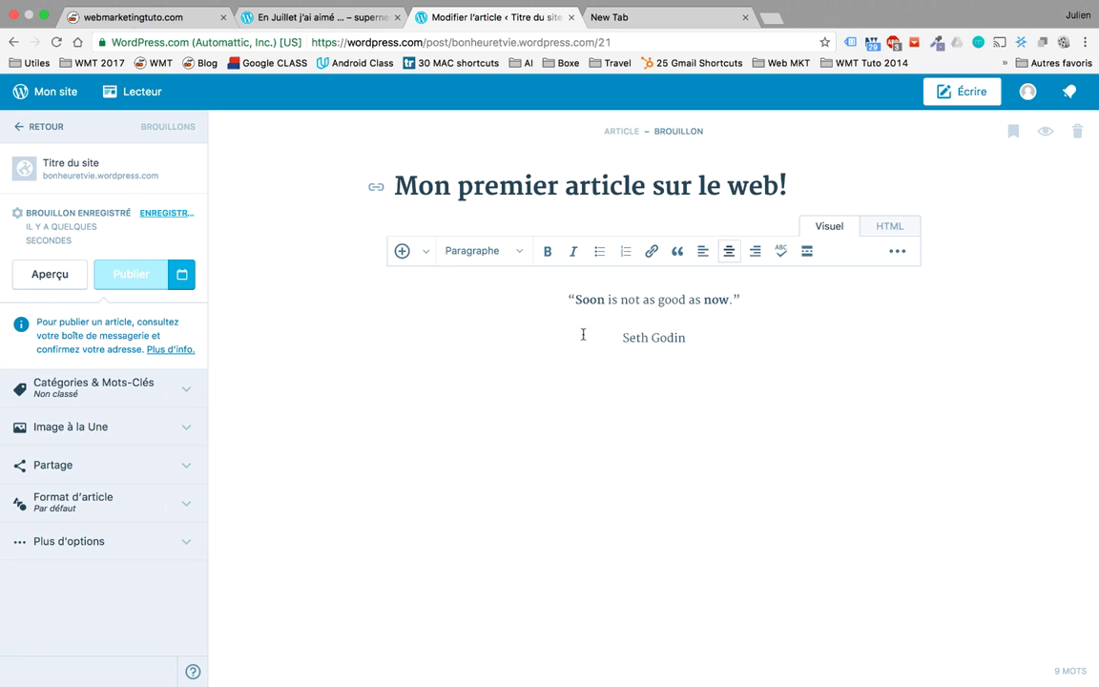
Step: Start an image upload from the media library and browse to the 0. Site WMT Images folder
click(423, 252)
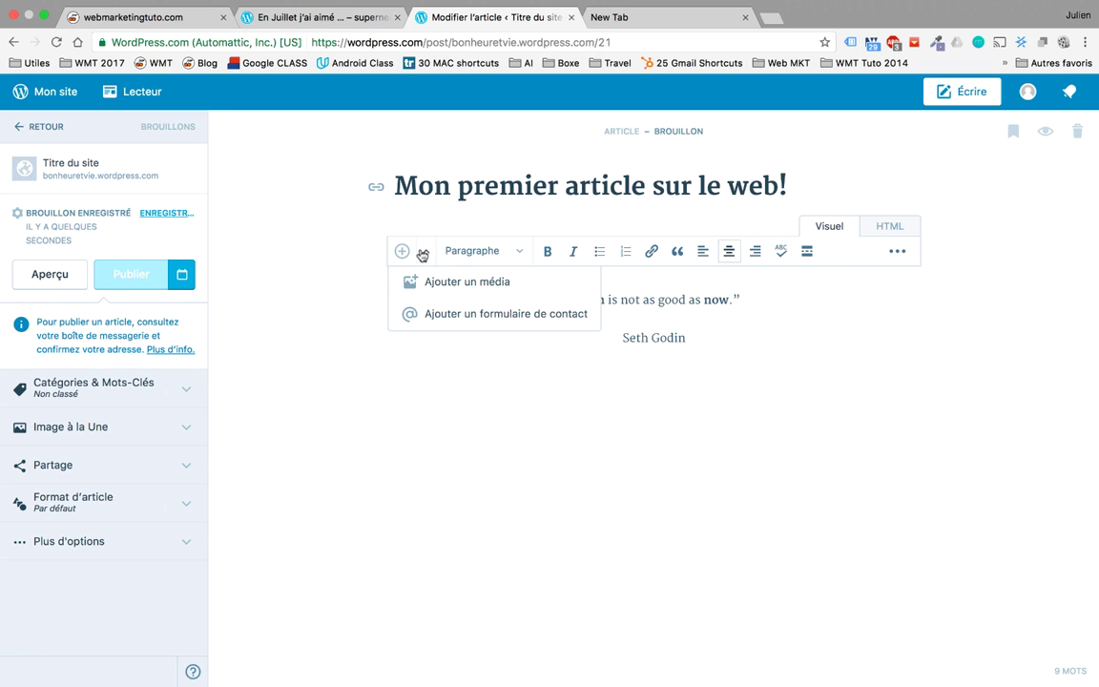
click(442, 284)
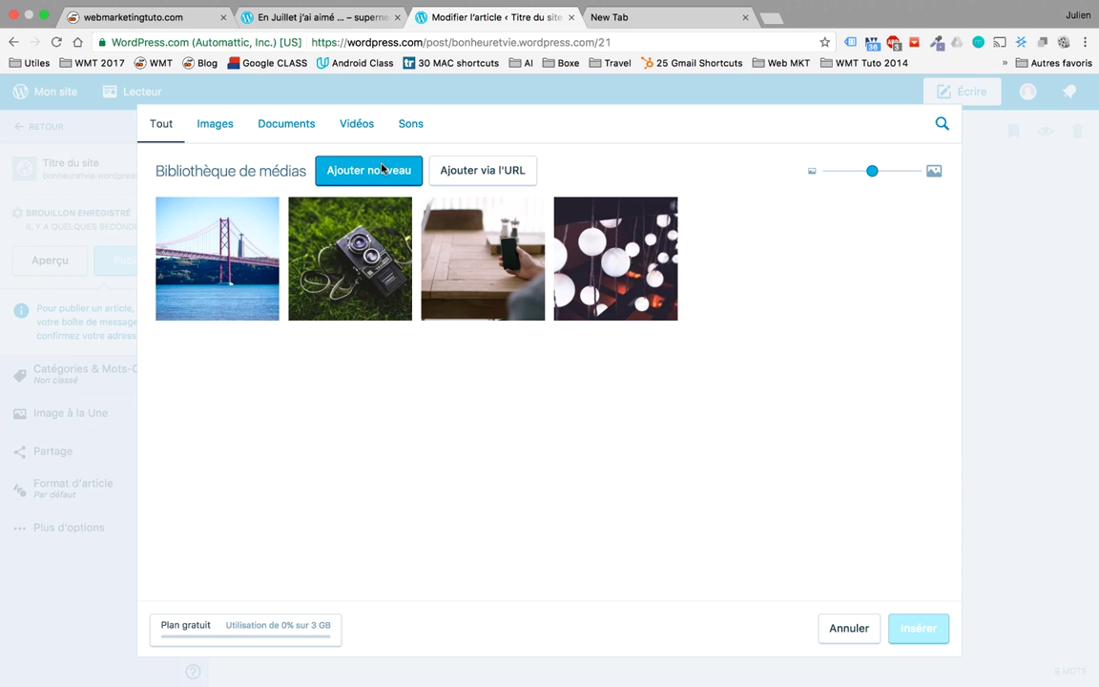
click(377, 173)
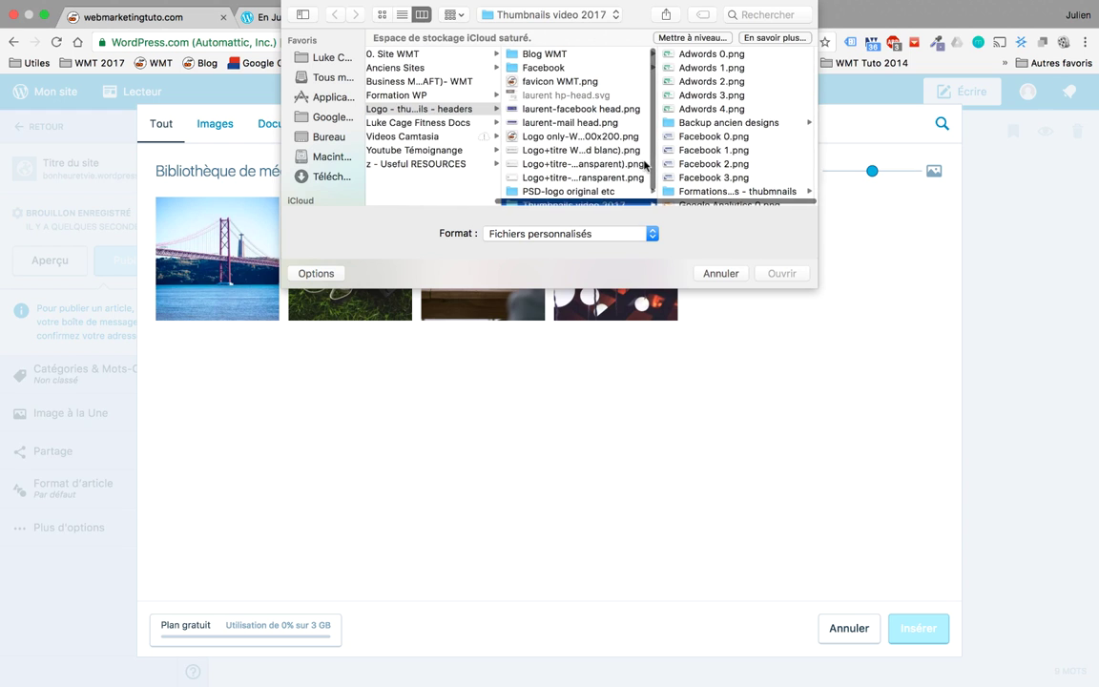
scroll(644, 165, left, 2)
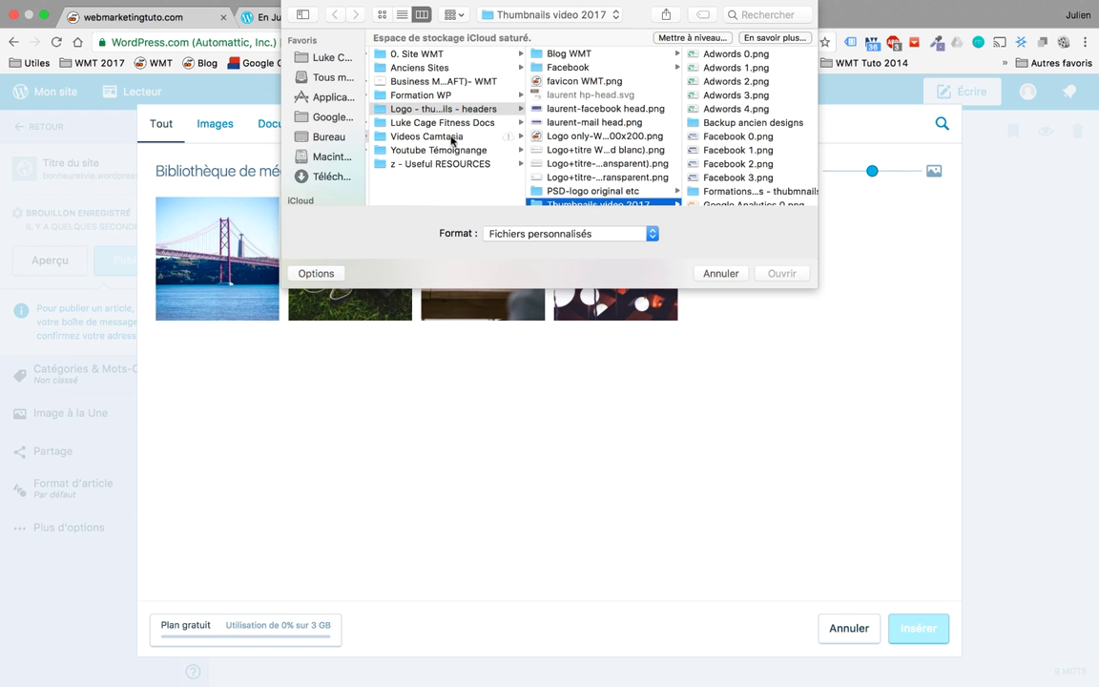
click(437, 54)
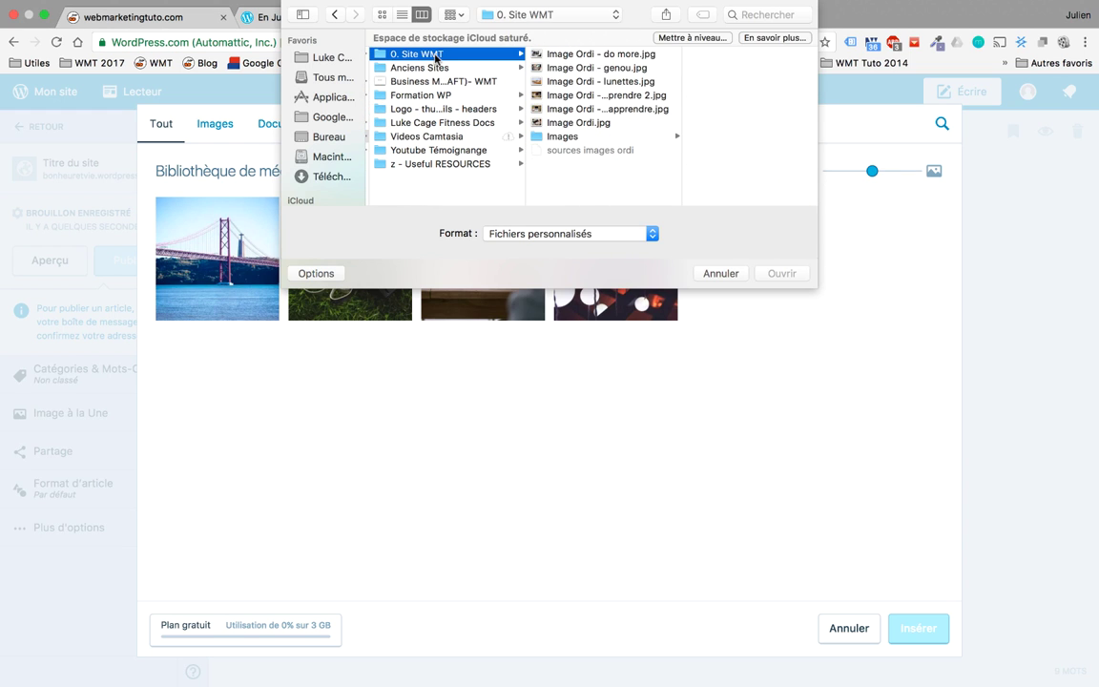
click(591, 137)
click(626, 82)
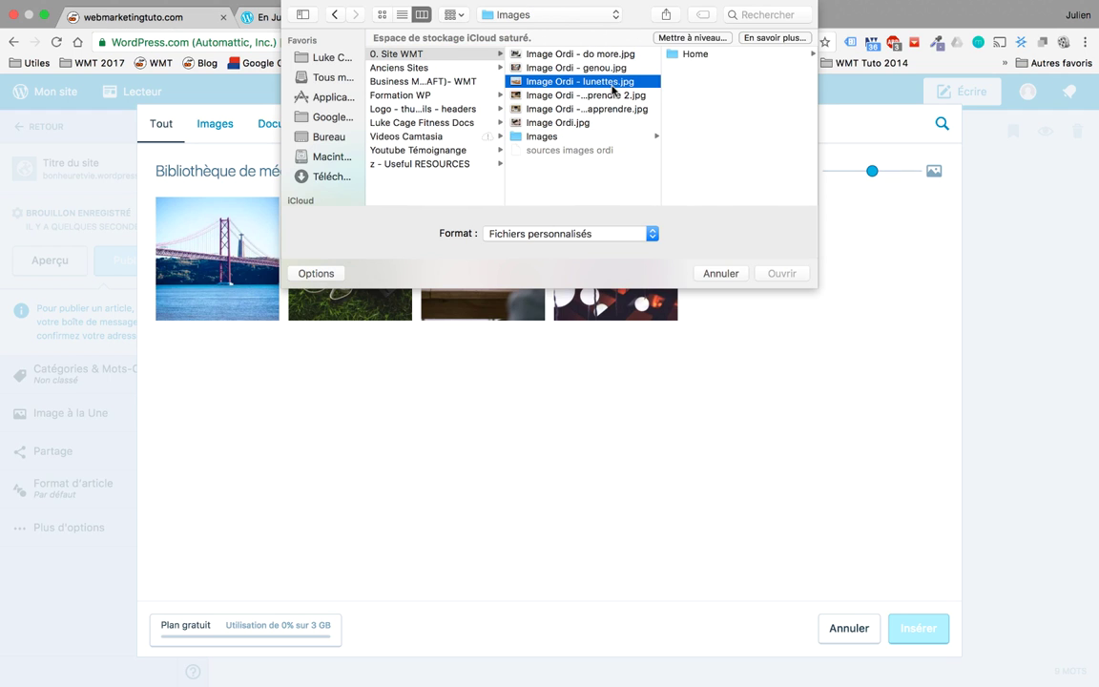
Step: Upload 'Image Ordi - lunettes.jpg' and insert the desk photo below the quote
click(586, 138)
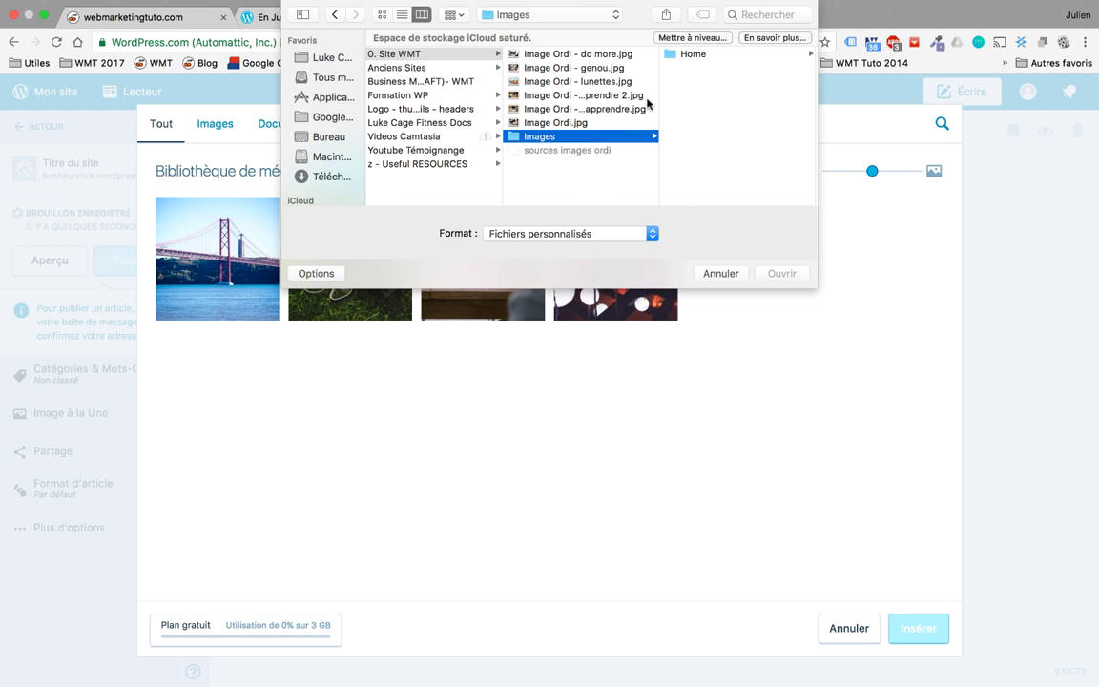
click(691, 55)
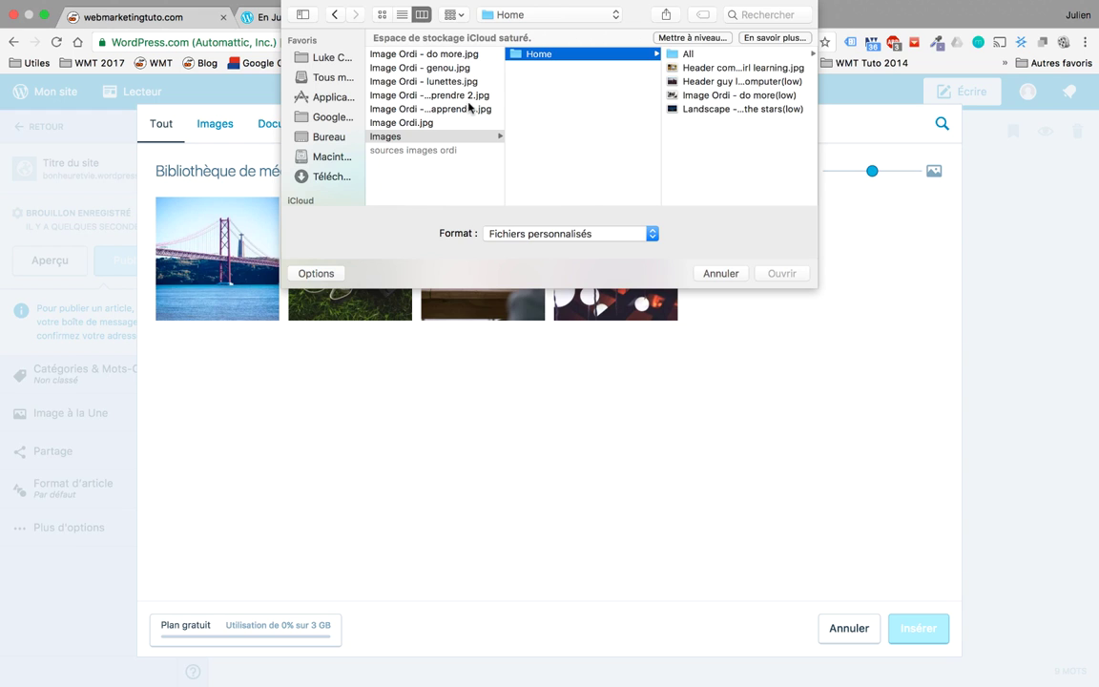
click(455, 82)
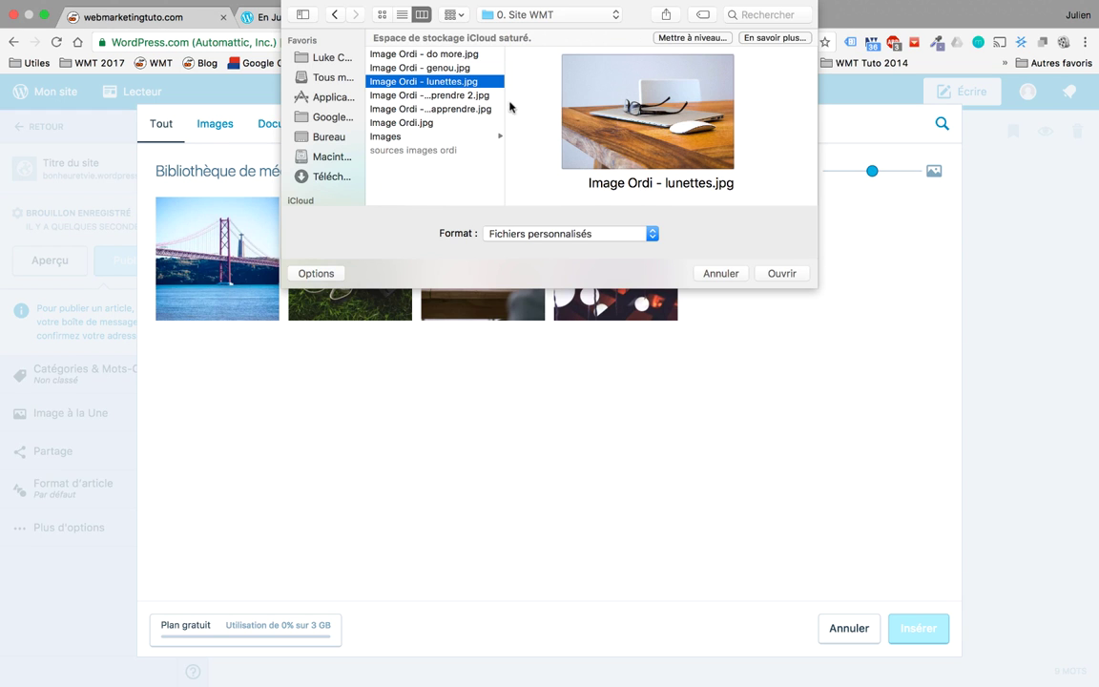
click(797, 274)
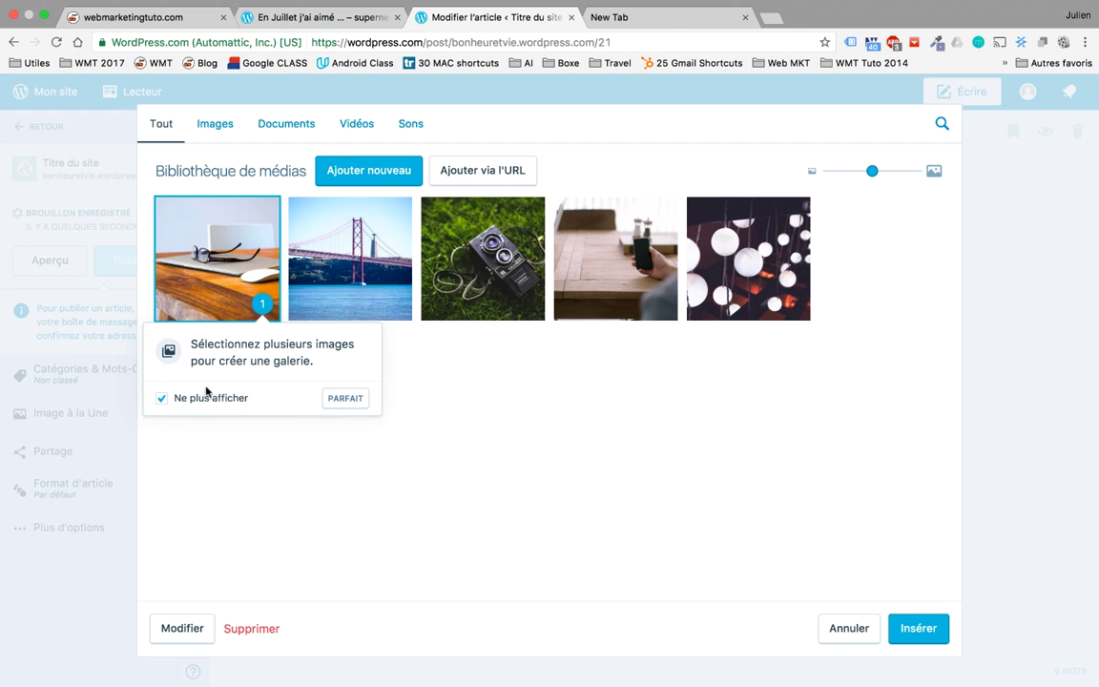
click(346, 401)
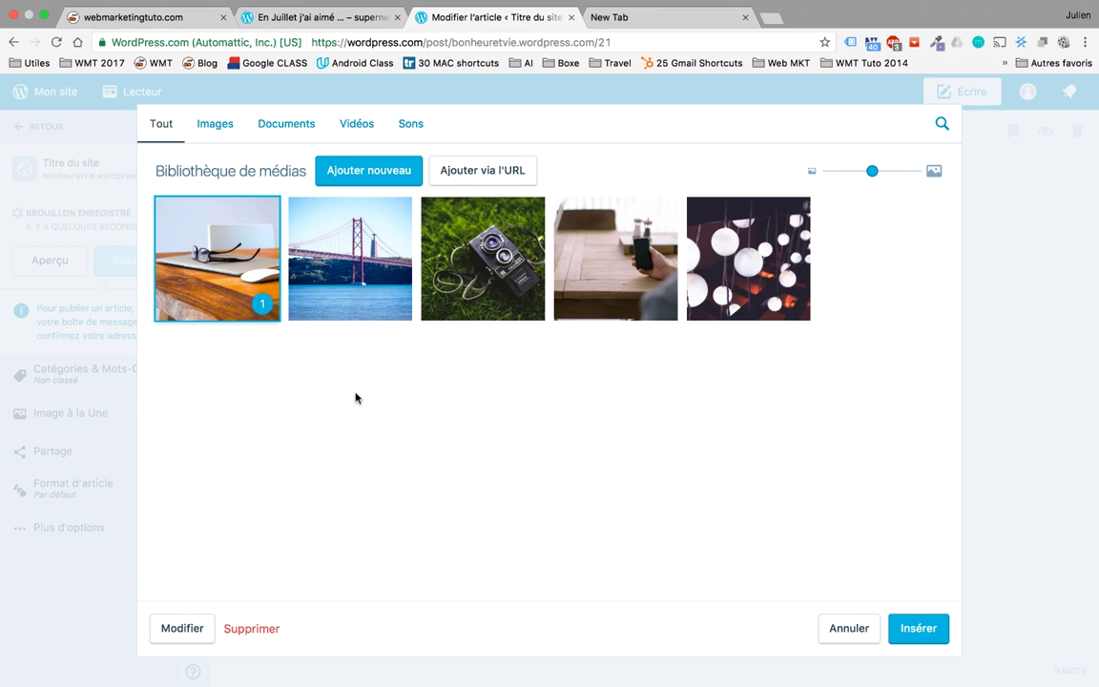
click(918, 626)
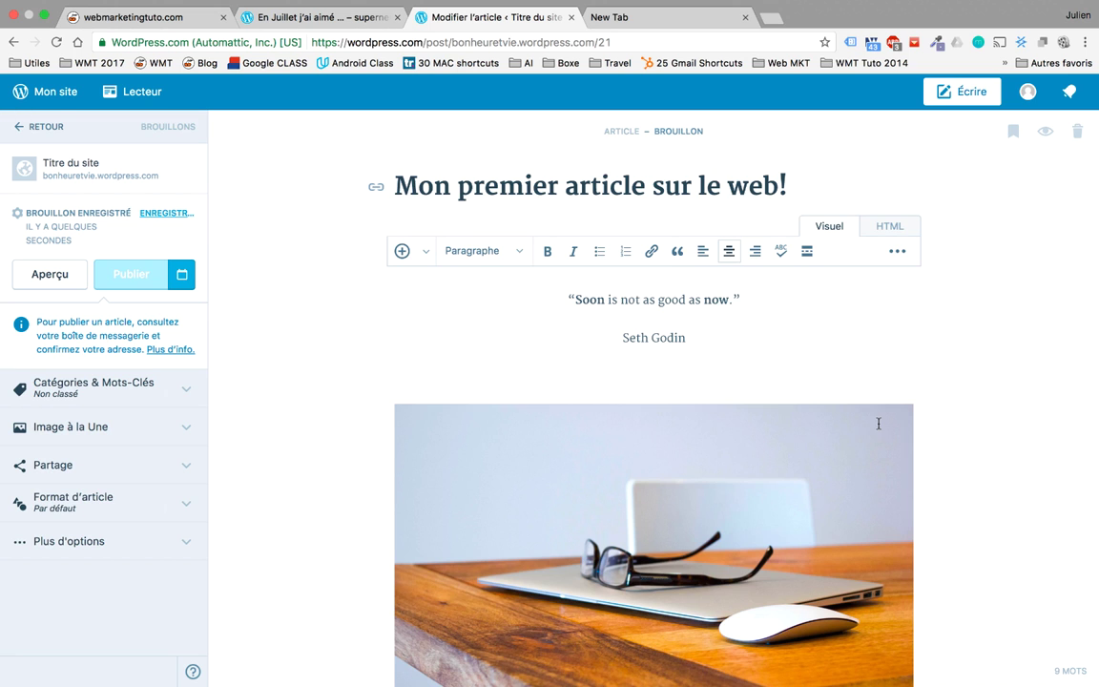
Step: Below the photo, add the paragraph 'Voici mon premier article, je suis super heureux… par le monde entier'
scroll(879, 423, down, 3)
scroll(878, 423, up, 3)
scroll(879, 423, down, 3)
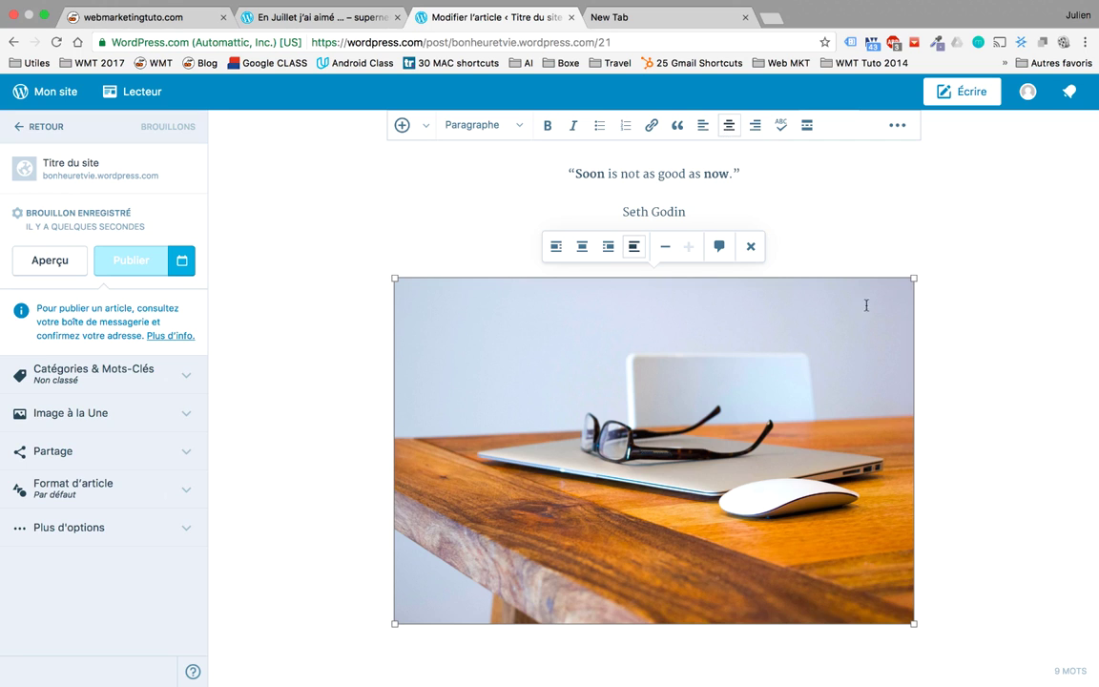
key(Return)
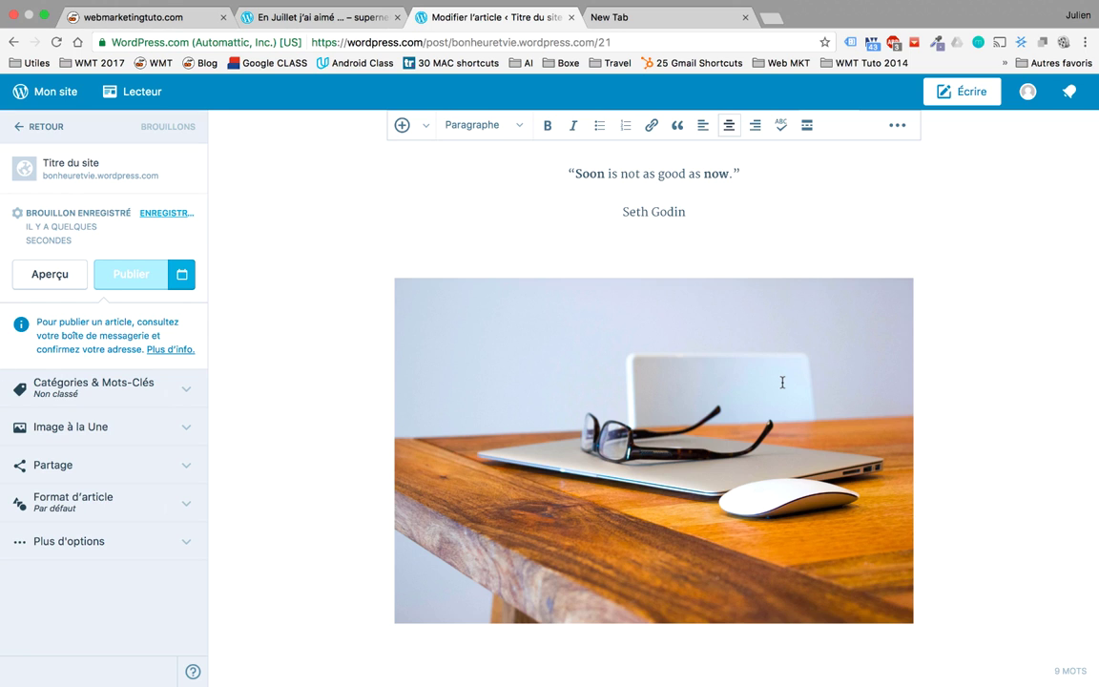
text(Voici)
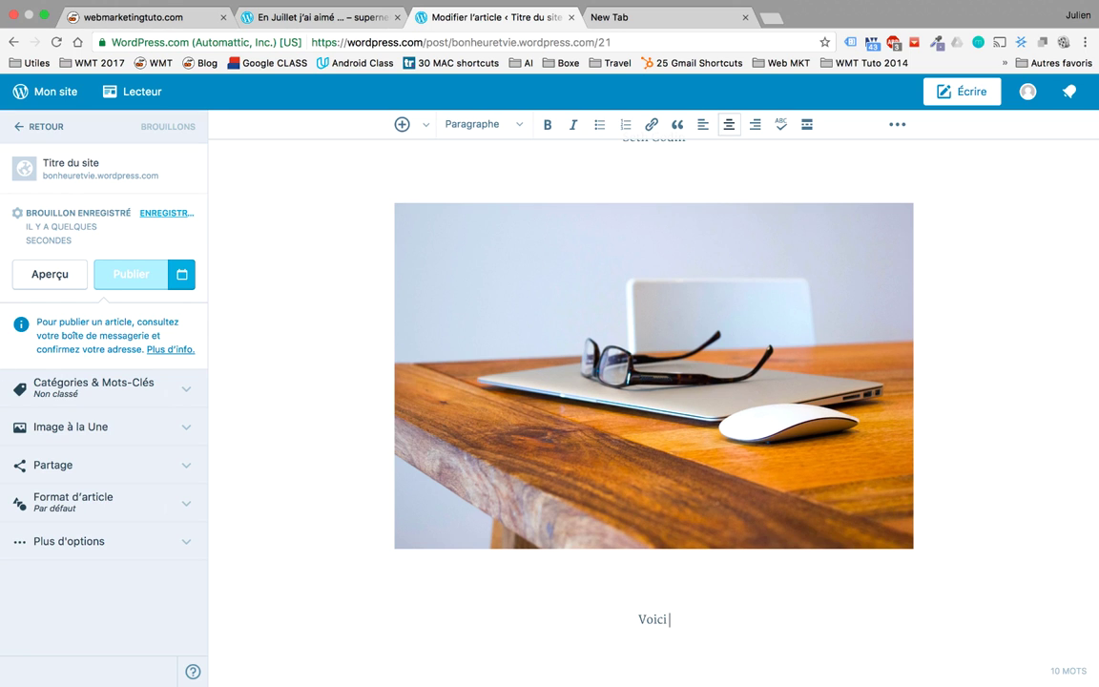
text( mon premier articl)
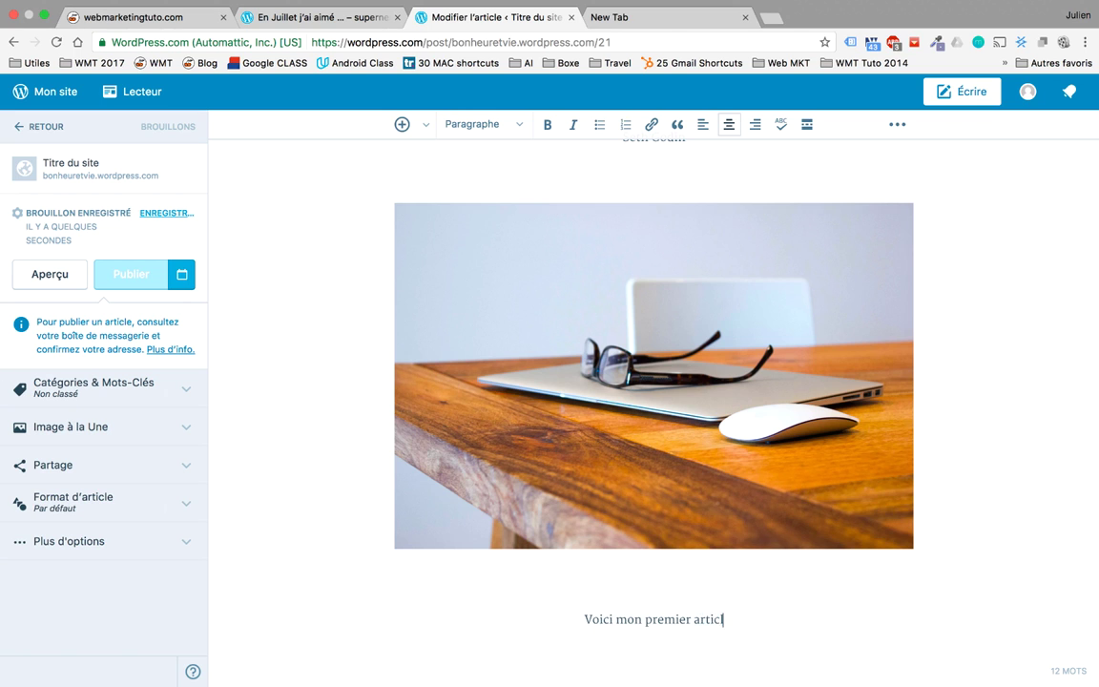
text(e, je suis sup)
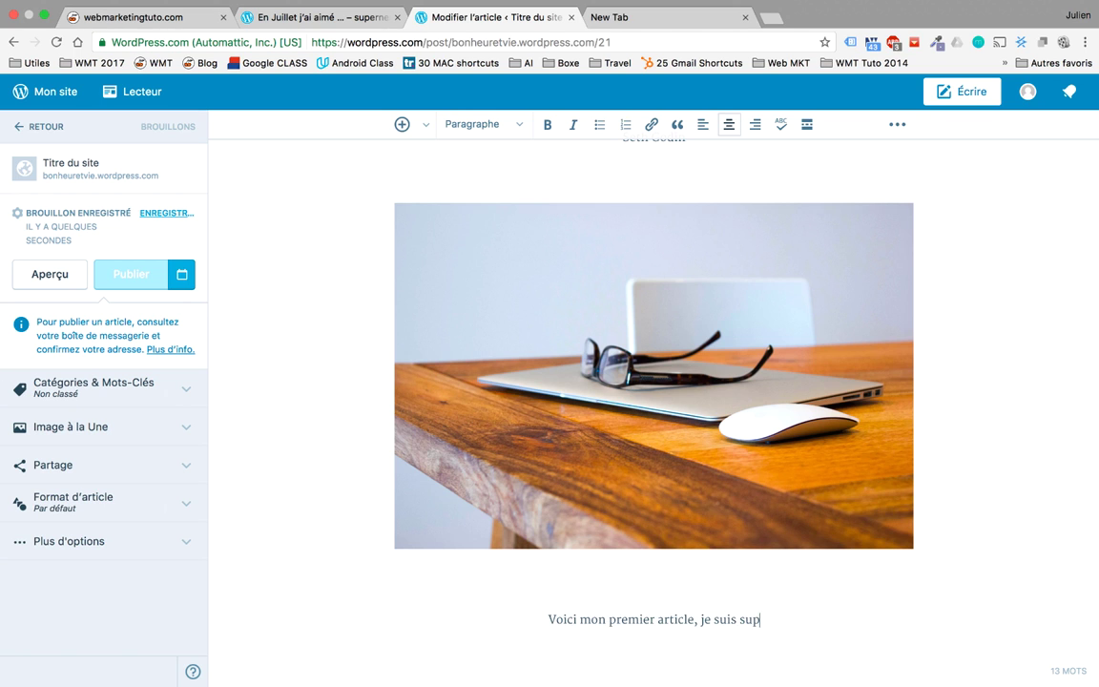
text(er heureux, je peux a)
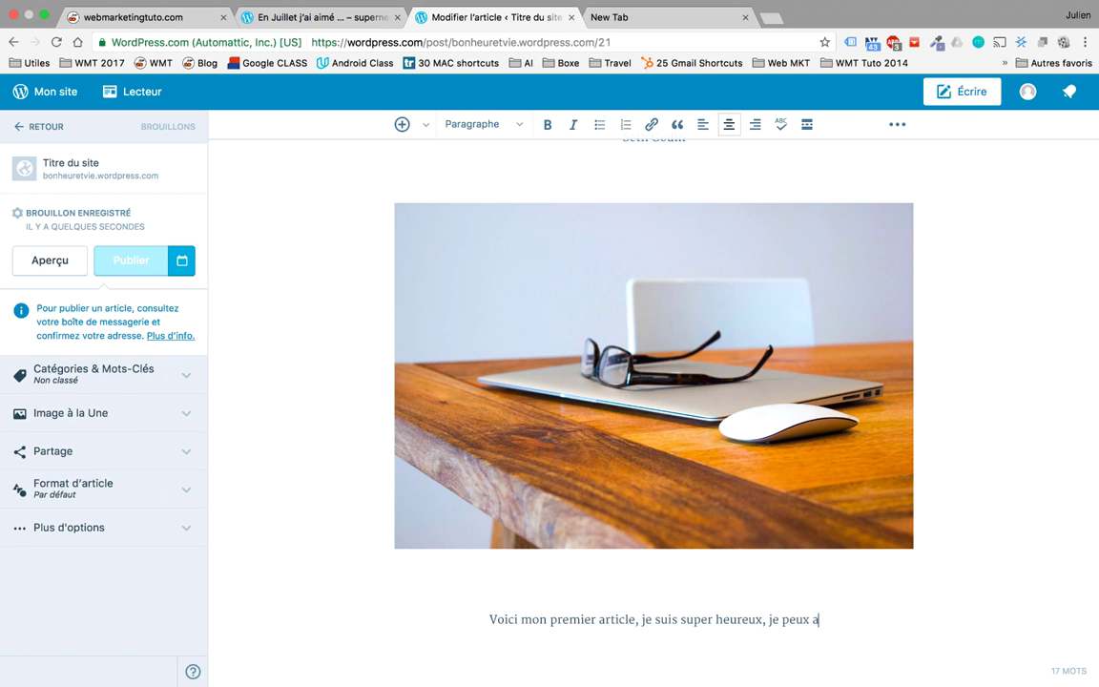
key(BackSpace)
text(écrire ail)
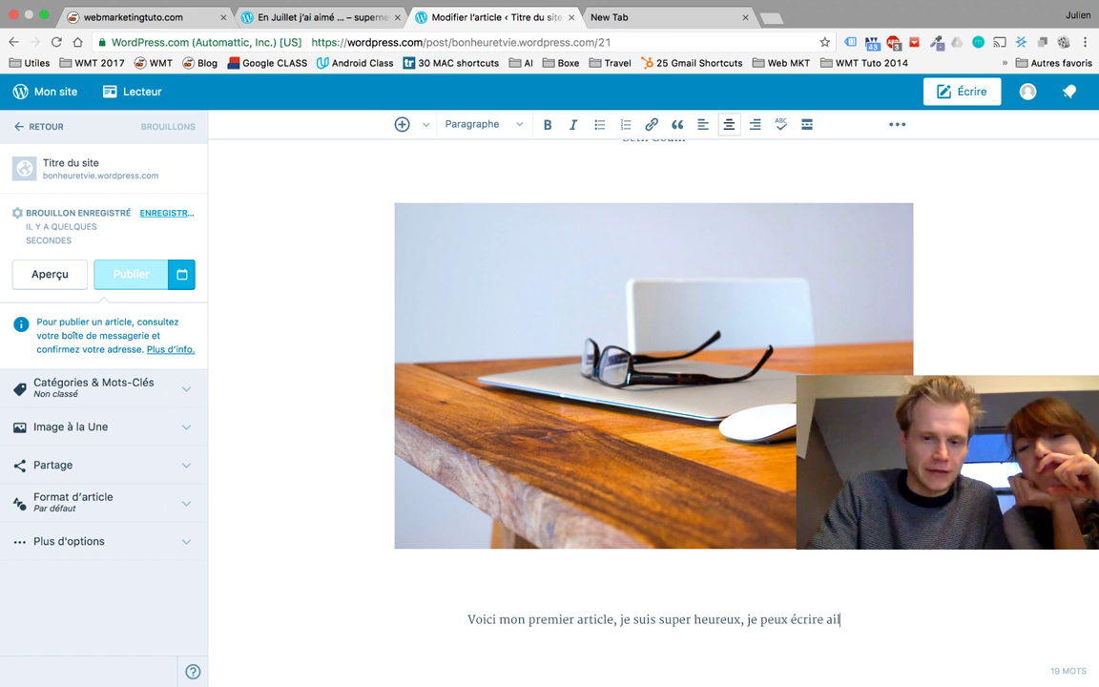
text(leurs que sur Face)
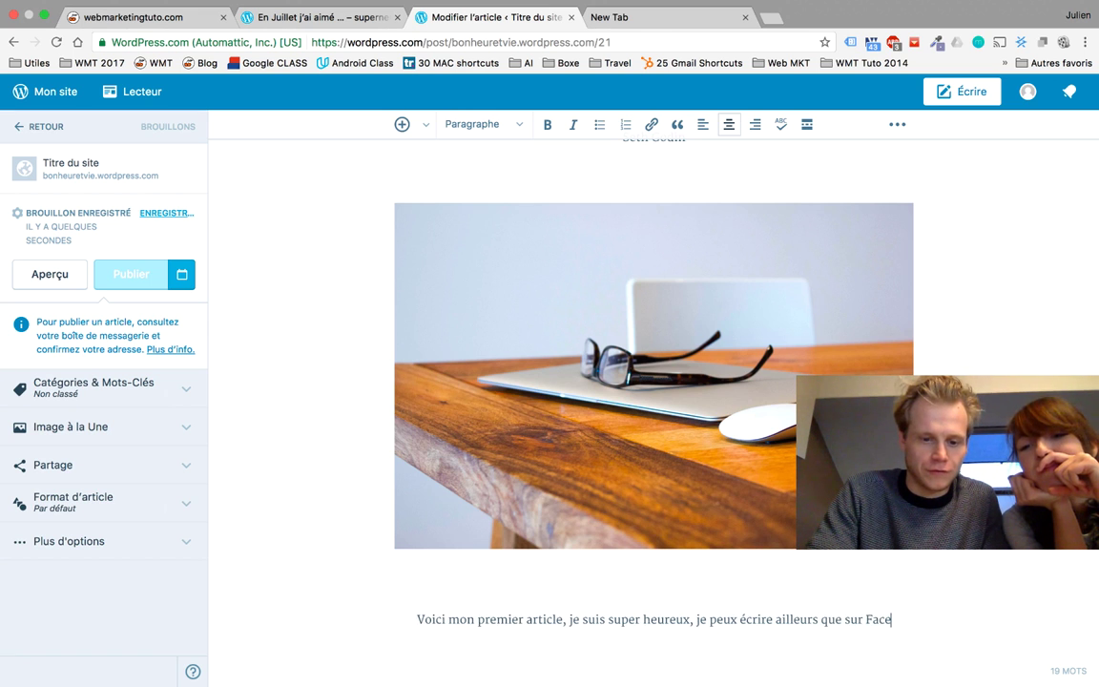
text(boojk pour)
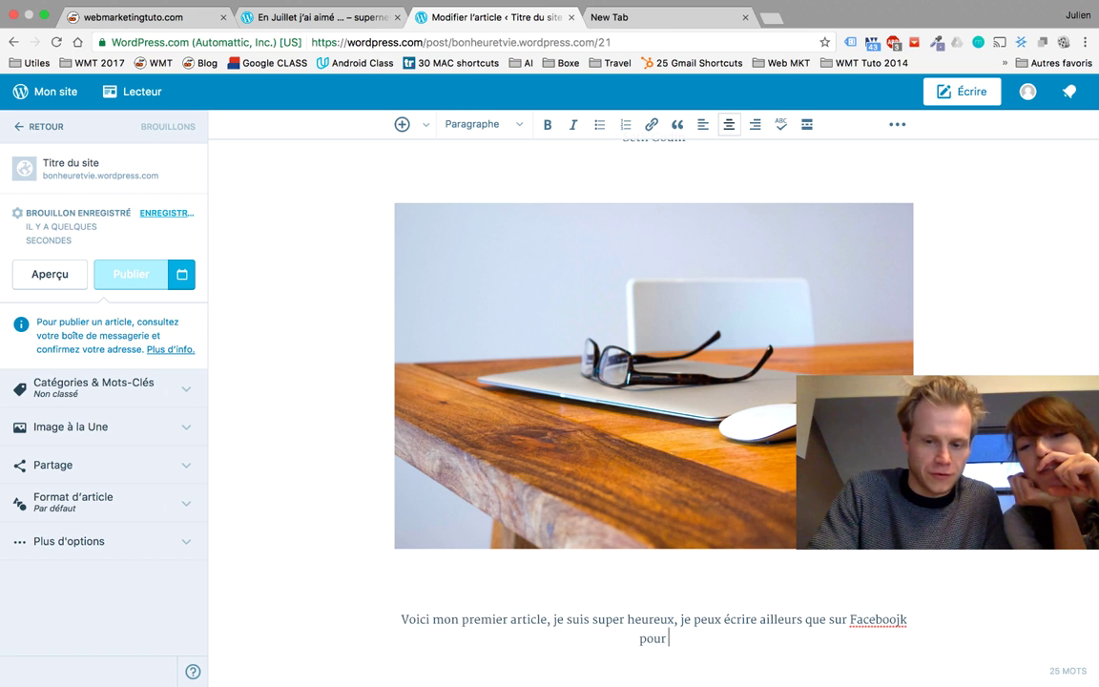
text( être vu par le mo)
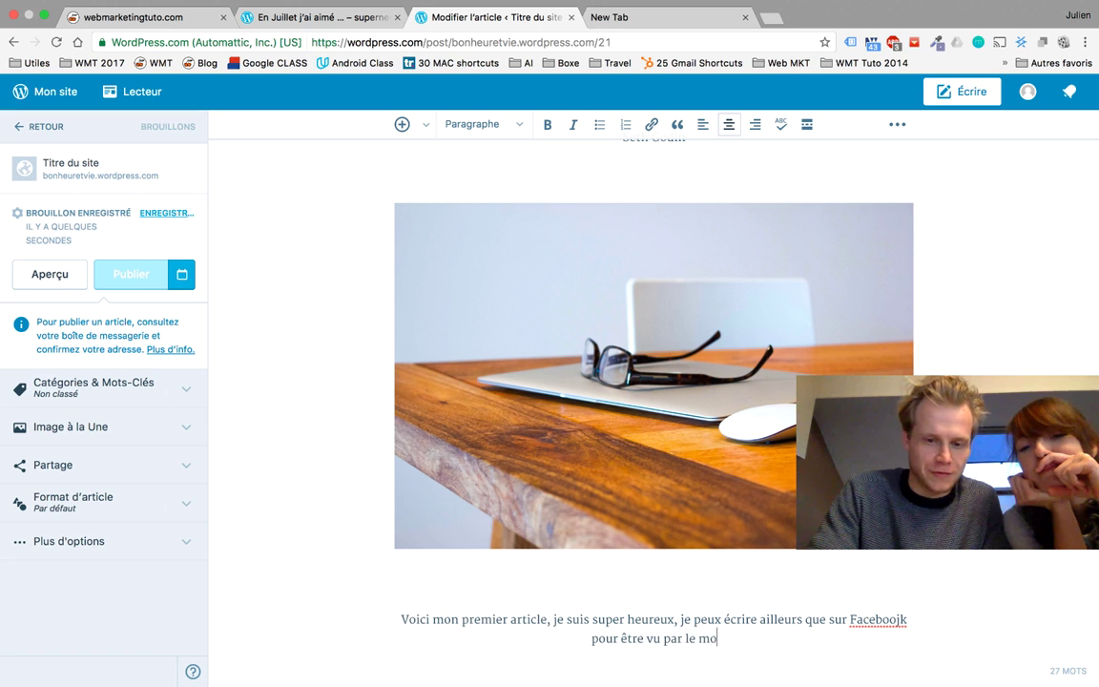
text(nde entier)
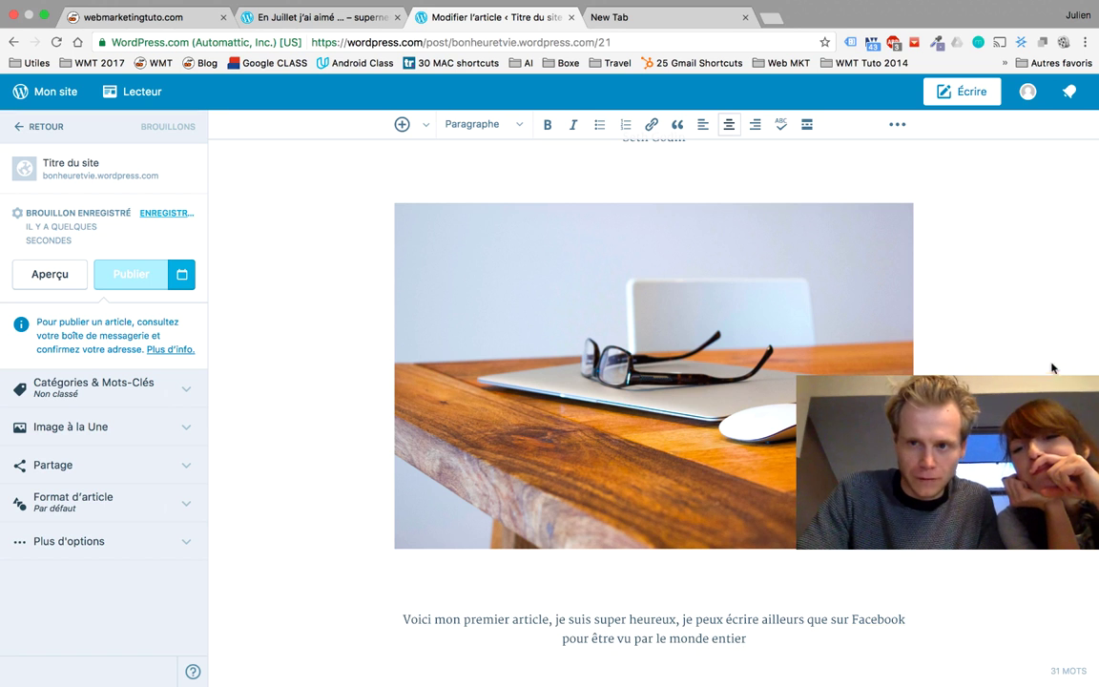
scroll(1022, 309, up, 5)
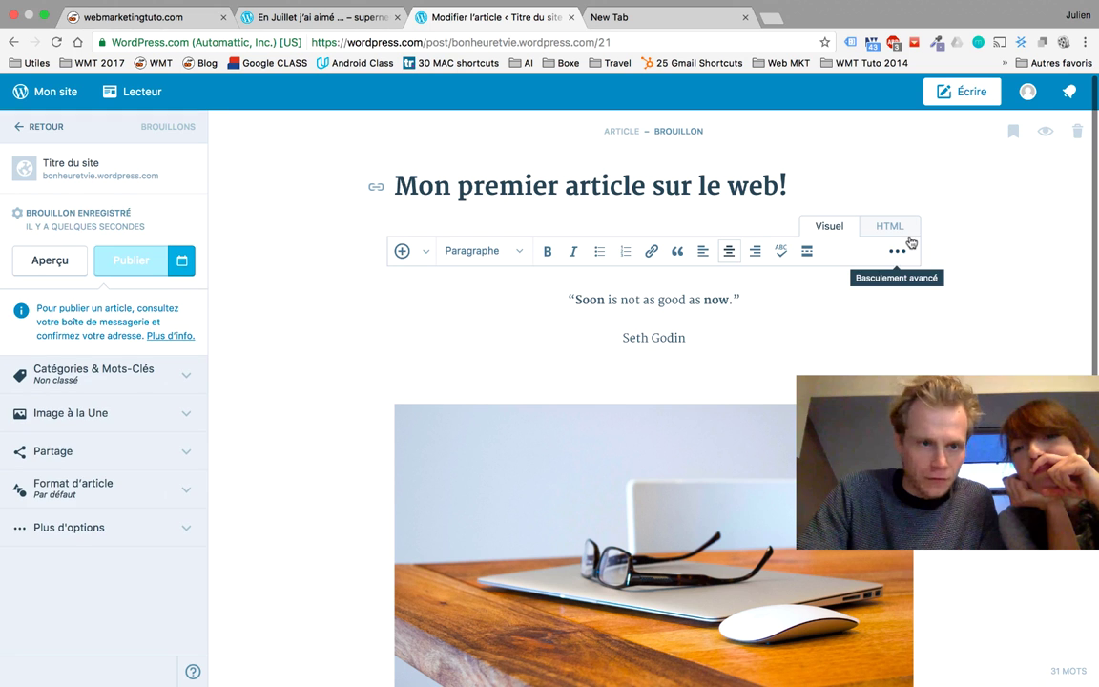
scroll(899, 273, down, 3)
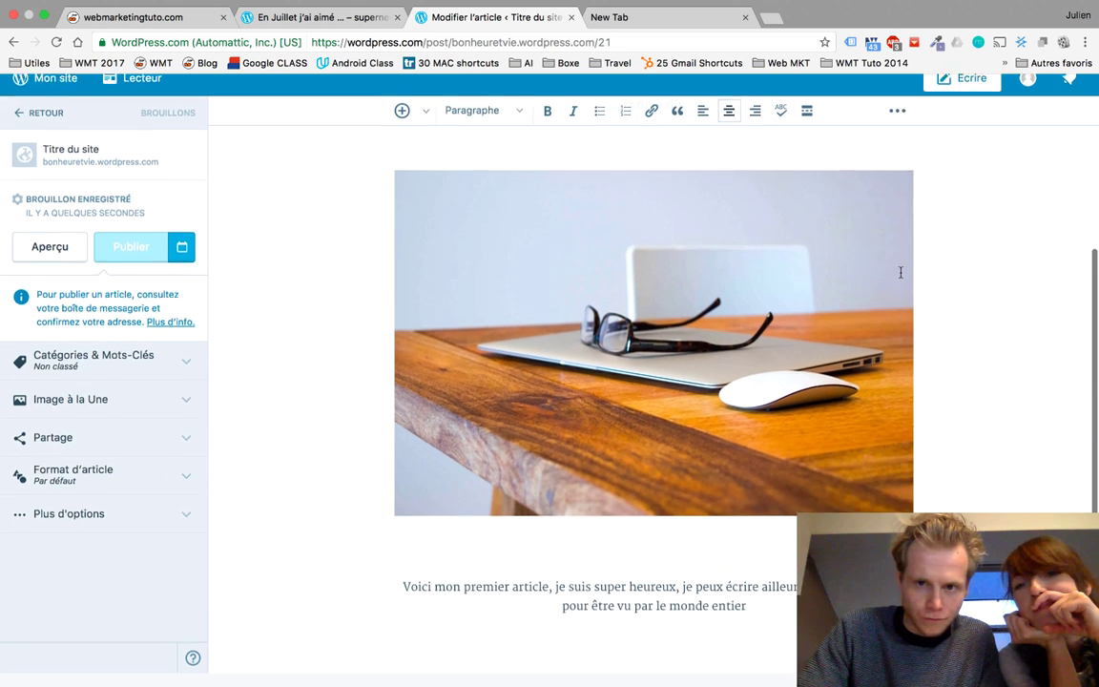
scroll(899, 273, up, 4)
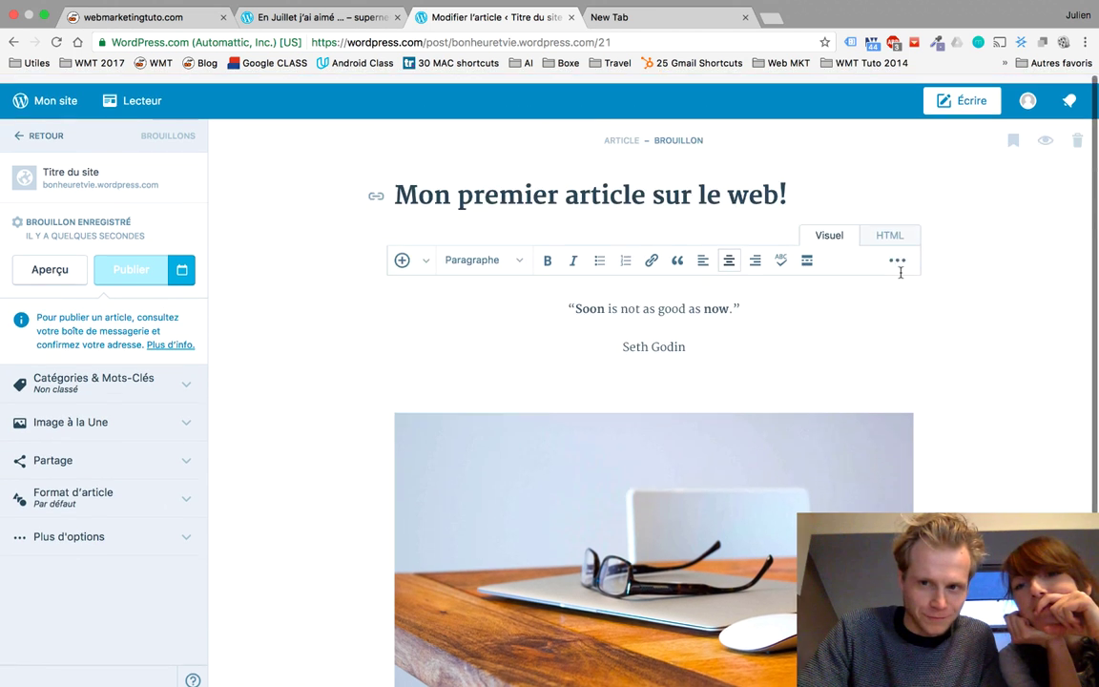
scroll(394, 305, down, 3)
scroll(394, 305, up, 3)
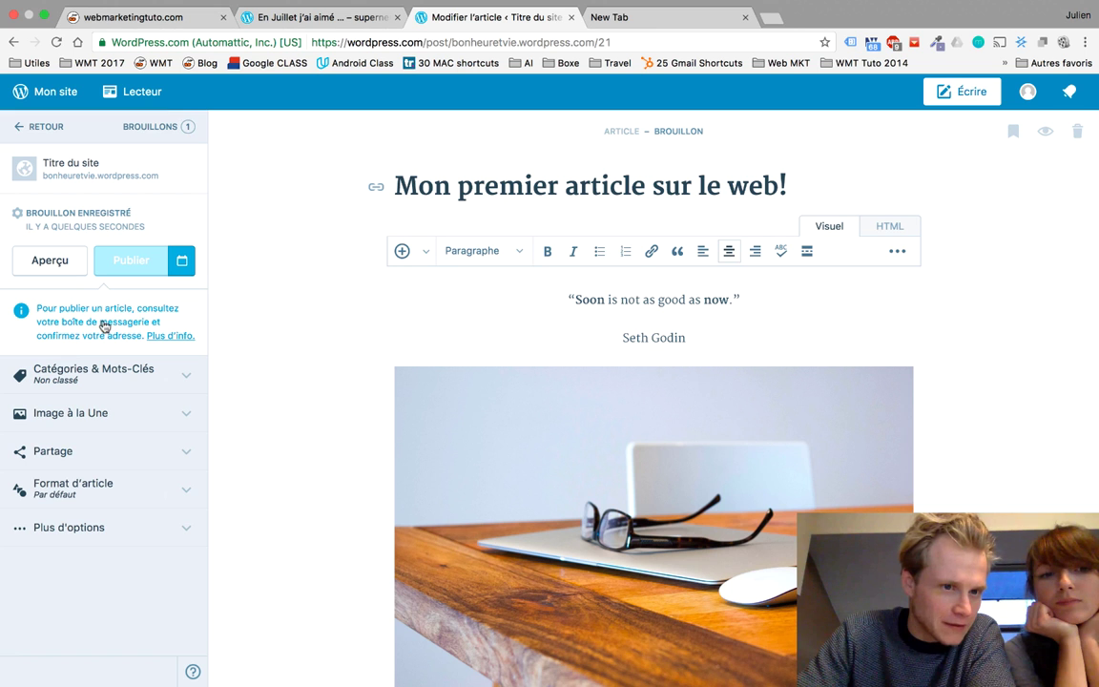
scroll(294, 356, down, 3)
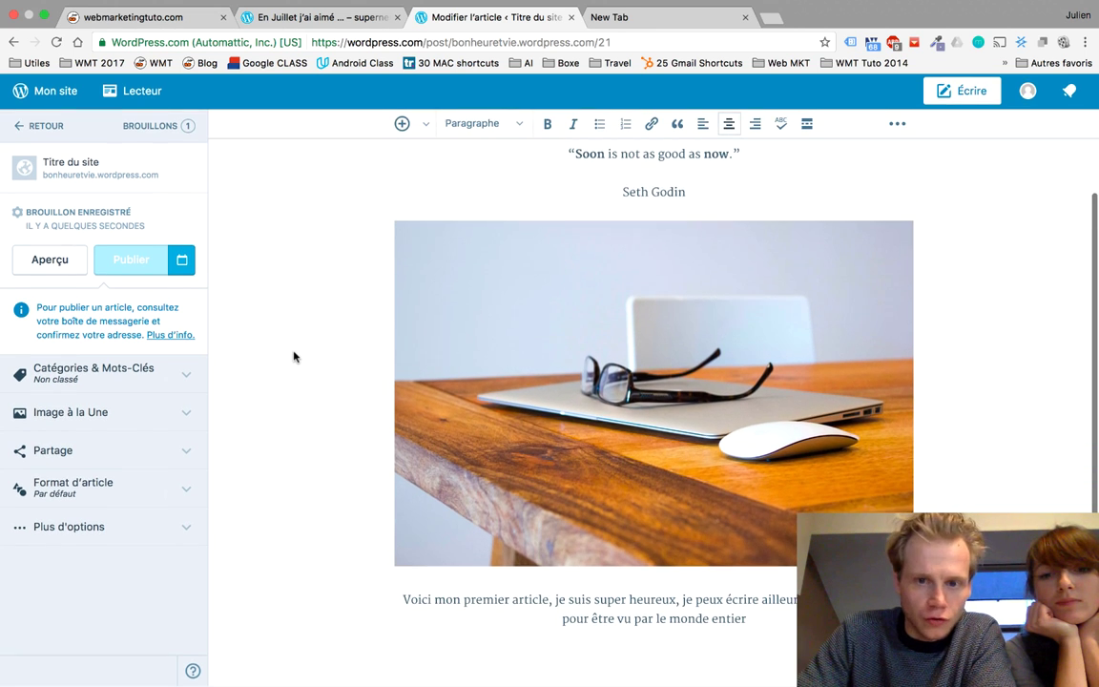
scroll(314, 342, up, 3)
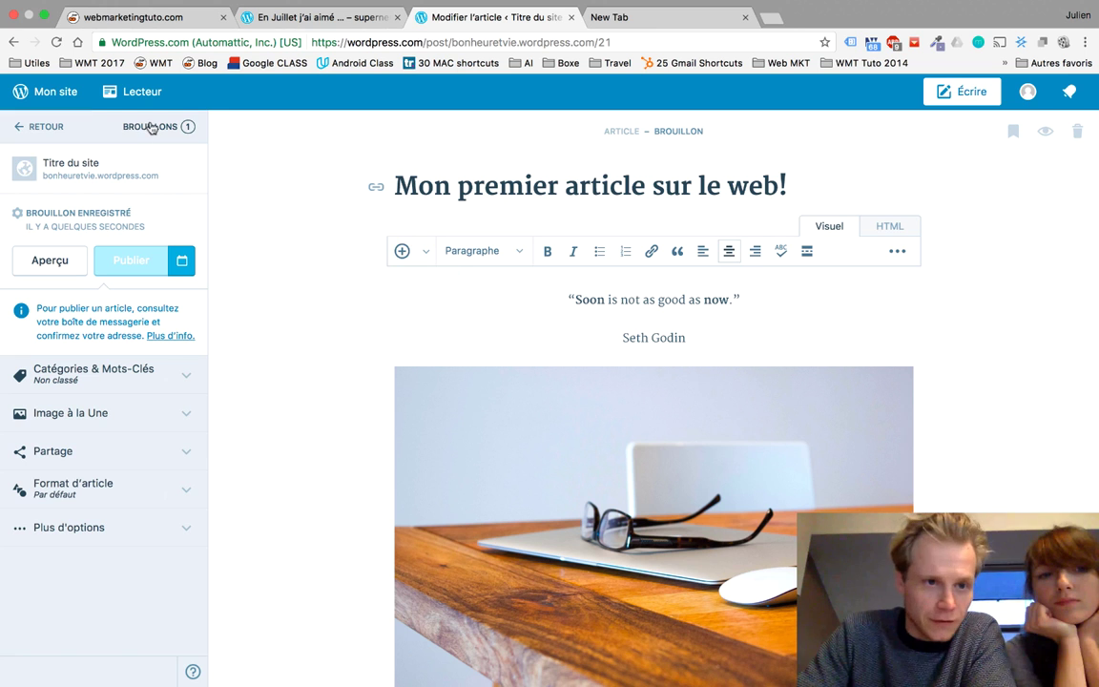
Step: Go to the site's Stats dashboard via Mon site
click(53, 90)
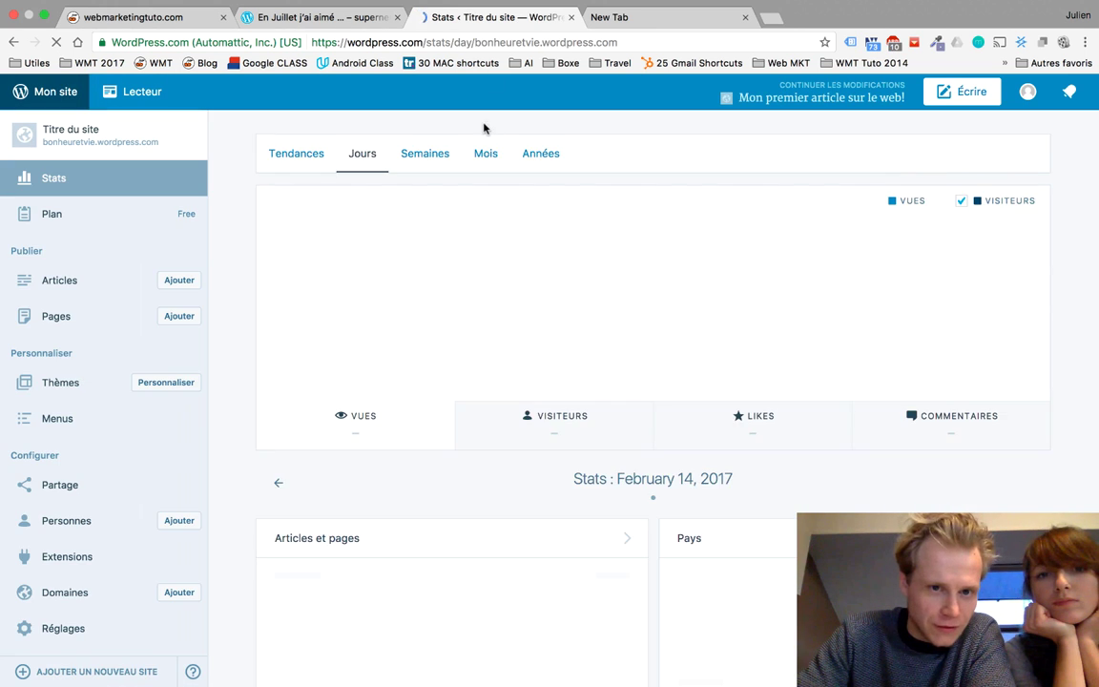